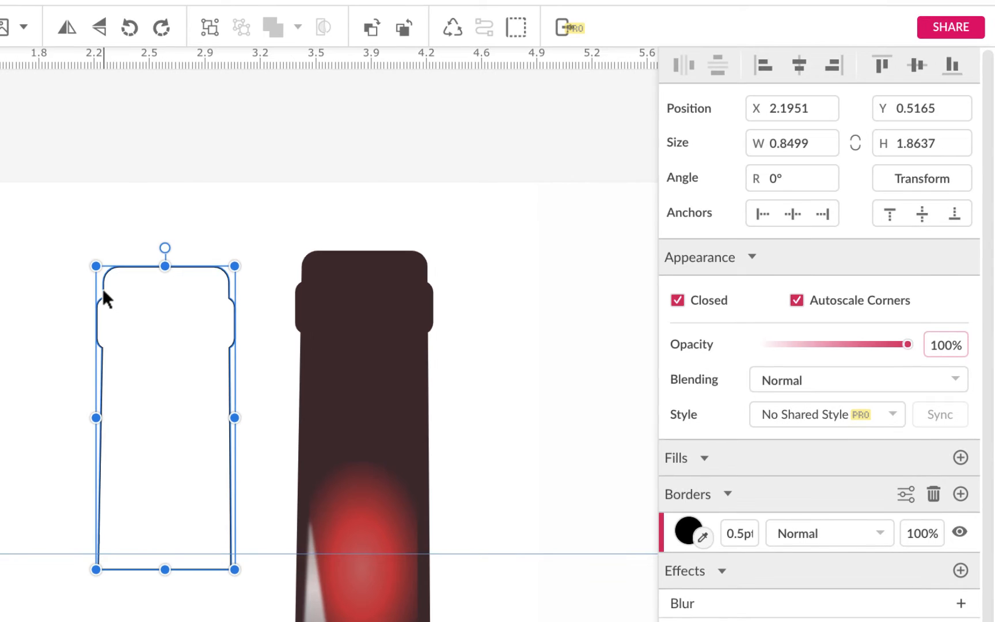
# - Place the capsule outline over the drawn bottle's neck at about X 3.41, Y 0.42, and remove its border
pyautogui.moveTo(102, 287); pyautogui.dragTo(266, 295)
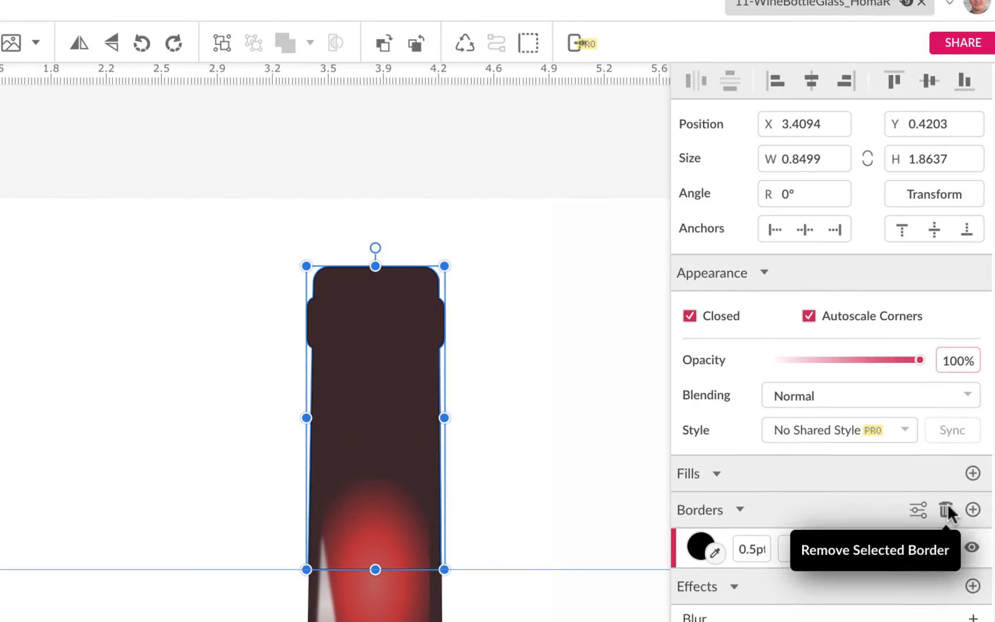
pyautogui.click(943, 509)
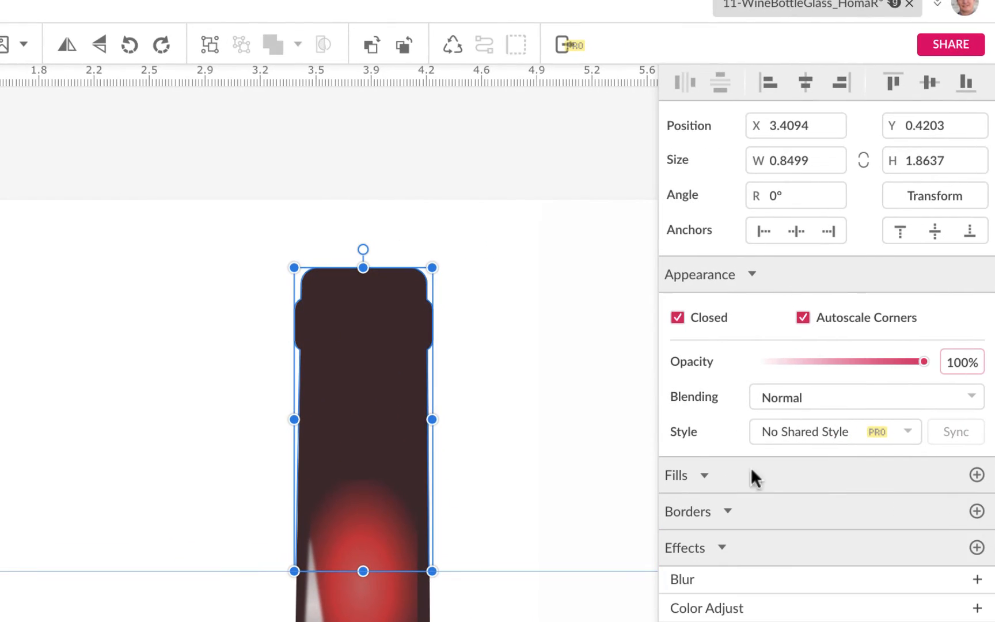
# - Add a fill to the capsule shape and change it from a solid color to a linear gradient
pyautogui.click(977, 475)
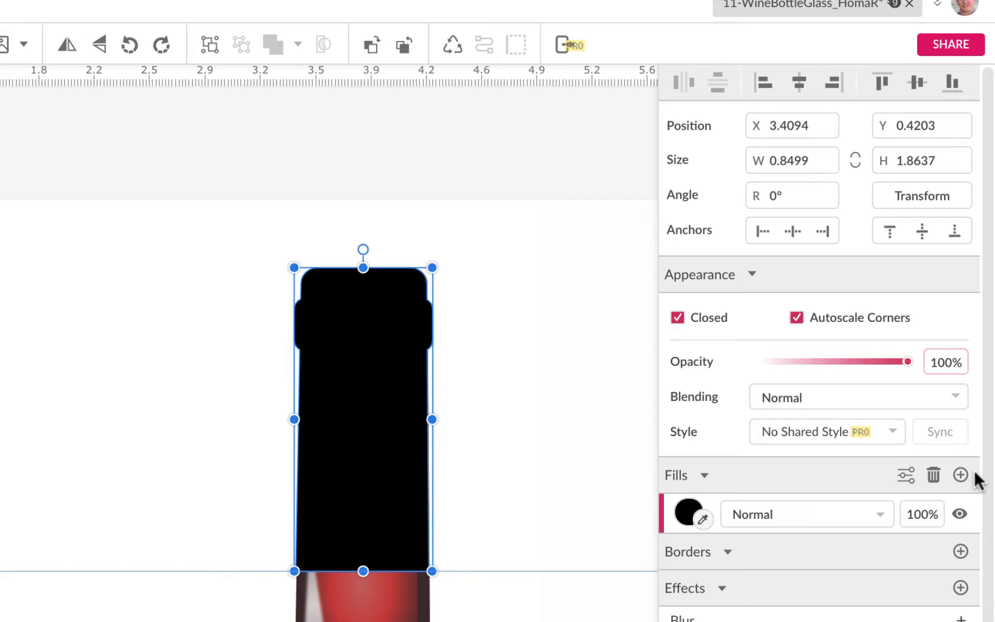
pyautogui.click(687, 511)
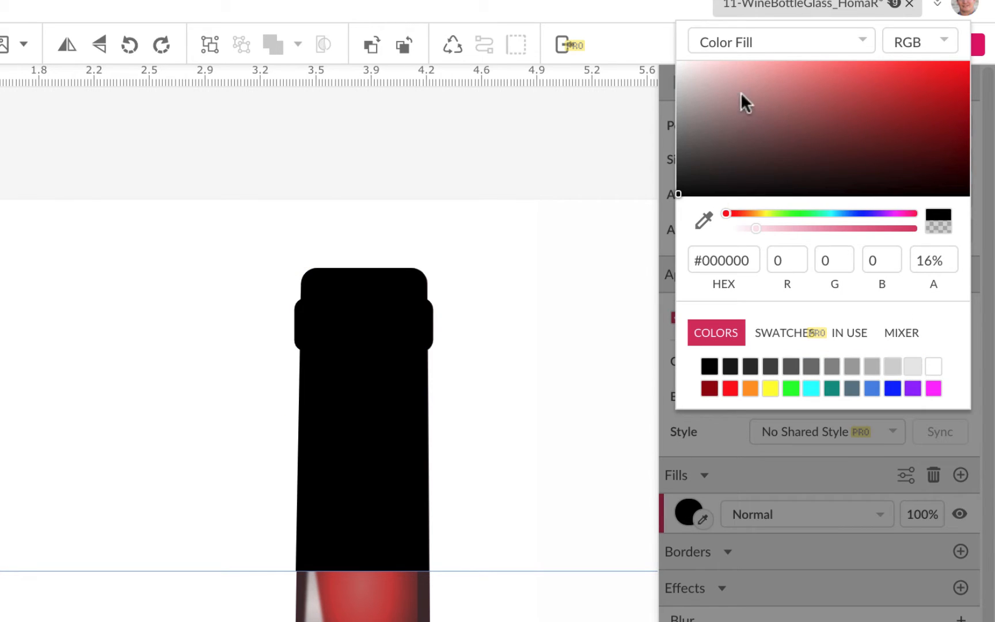
pyautogui.click(765, 41)
pyautogui.click(759, 57)
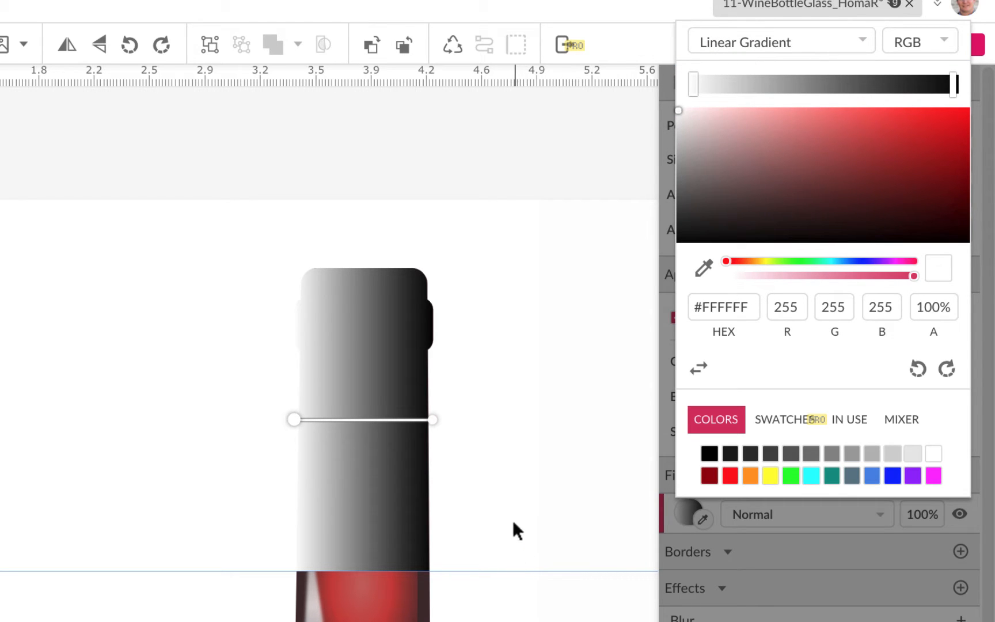
pyautogui.click(792, 573)
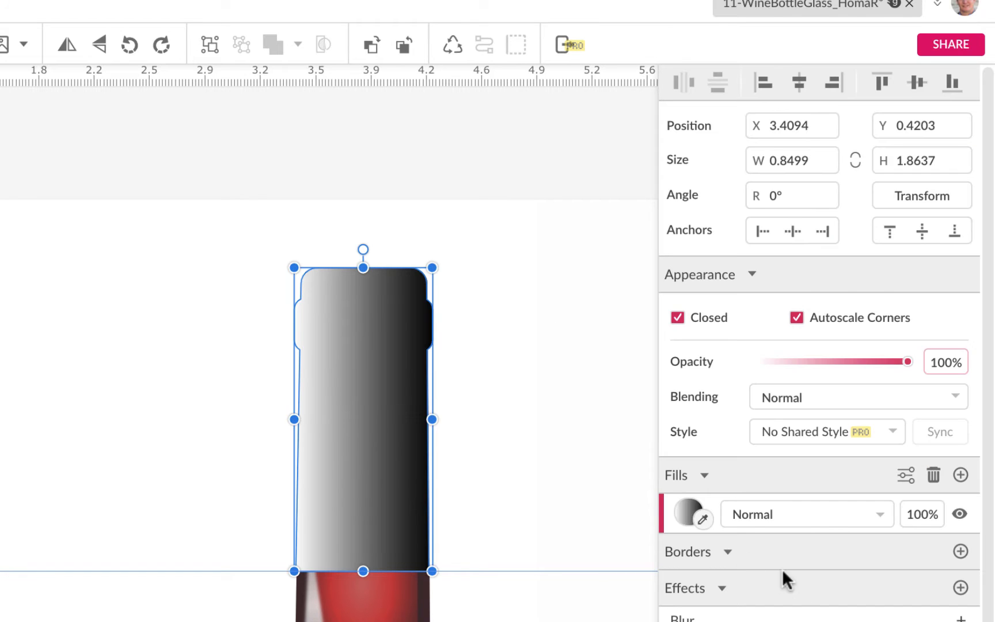
# - Set the capsule gradient's first stop to #BF4B50, sampled from the left edge of the reference bottle's capsule
pyautogui.hscroll(10, 568, 391)
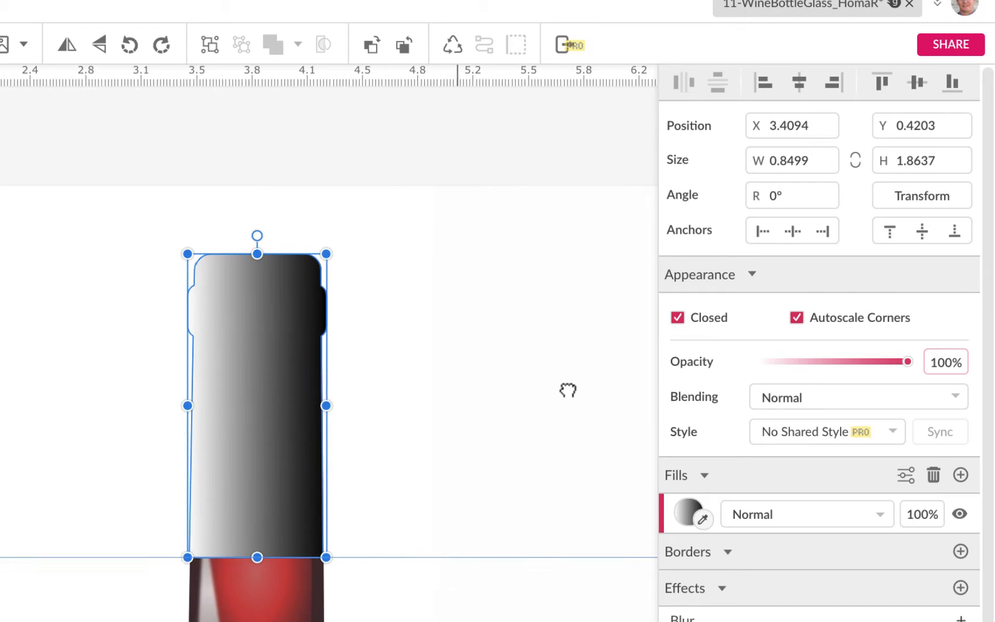
pyautogui.moveTo(144, 332); pyautogui.dragTo(141, 332)
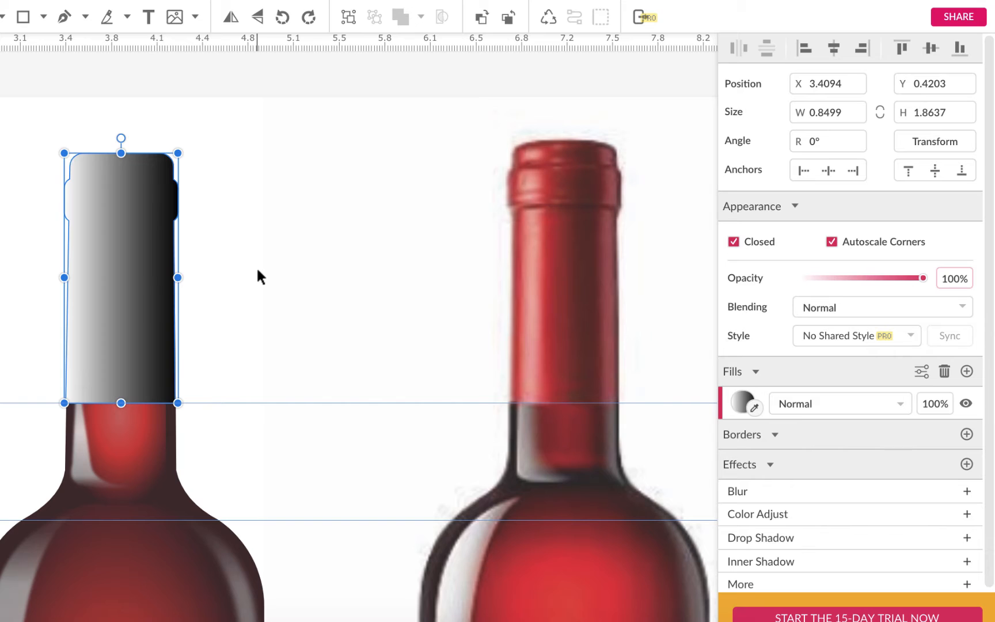
pyautogui.click(740, 403)
pyautogui.click(960, 49)
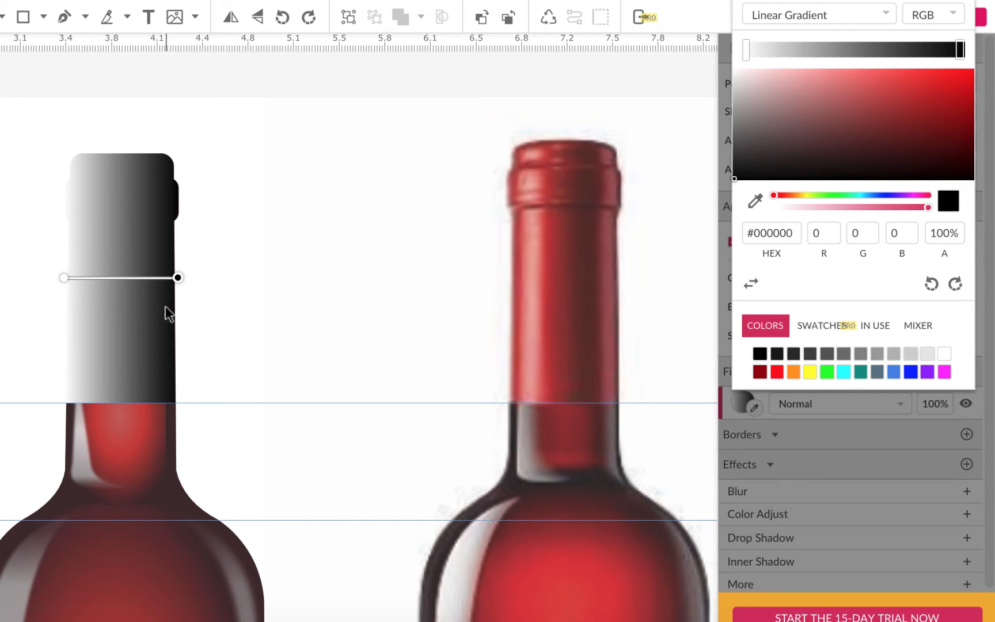
pyautogui.click(745, 46)
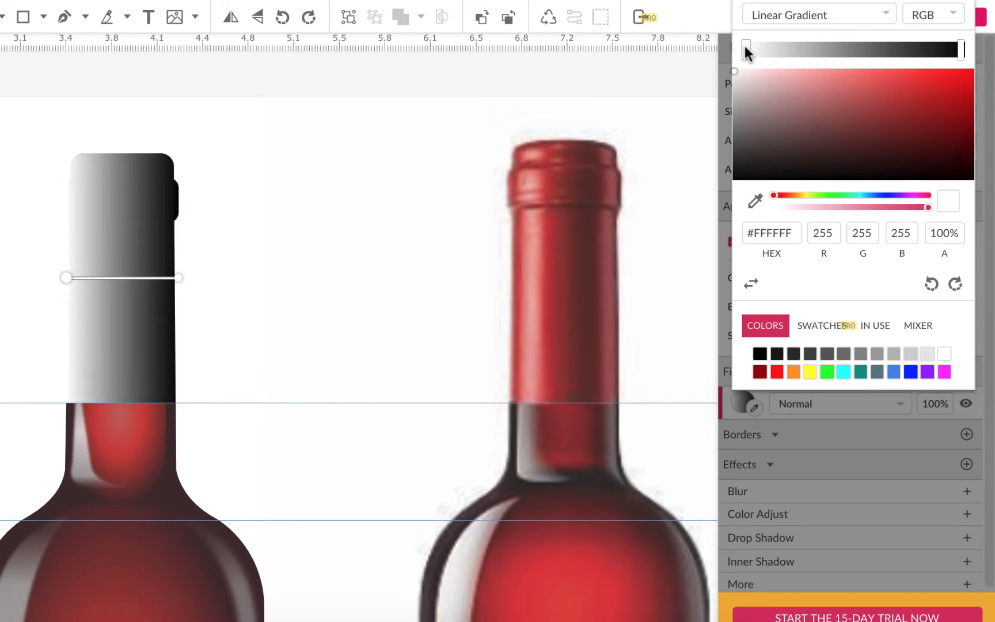
pyautogui.click(756, 201)
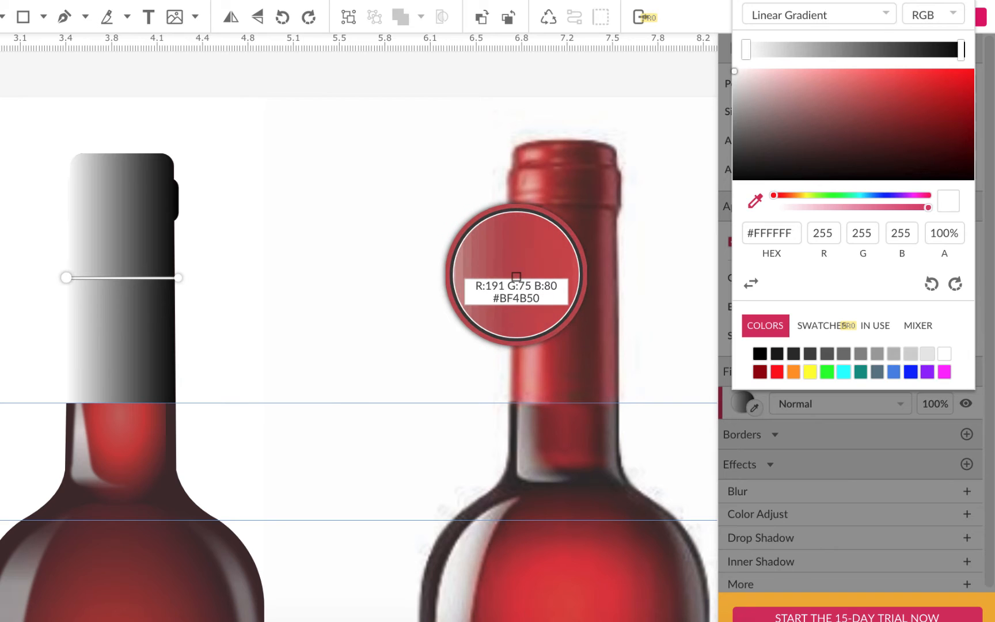
pyautogui.click(516, 277)
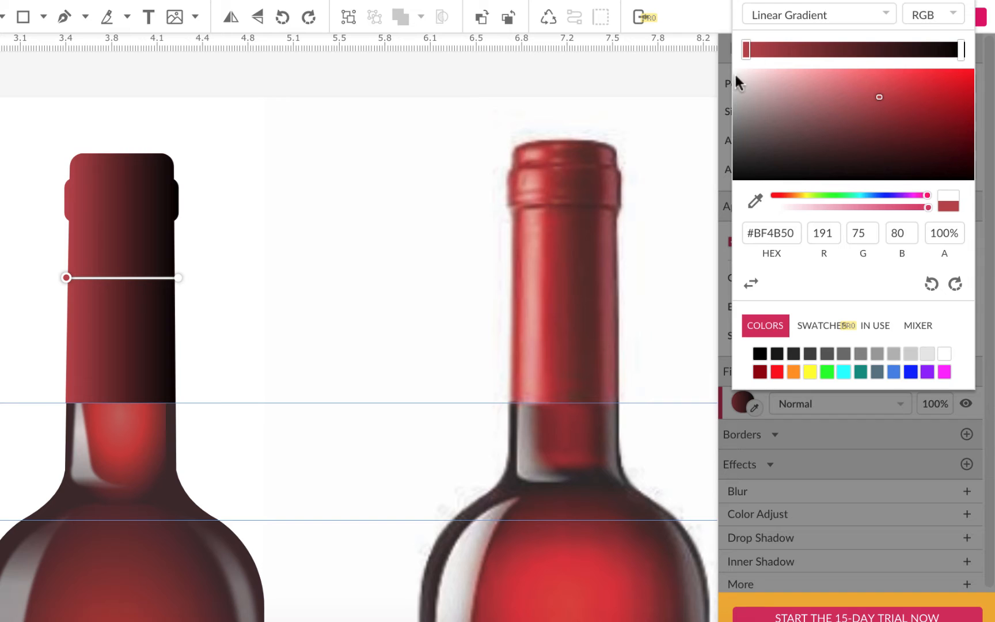
# - Add two gradient stops after the first, colored #EA9D90 and #BF393D by sampling the reference capsule's highlight and the red beside it
pyautogui.click(773, 49)
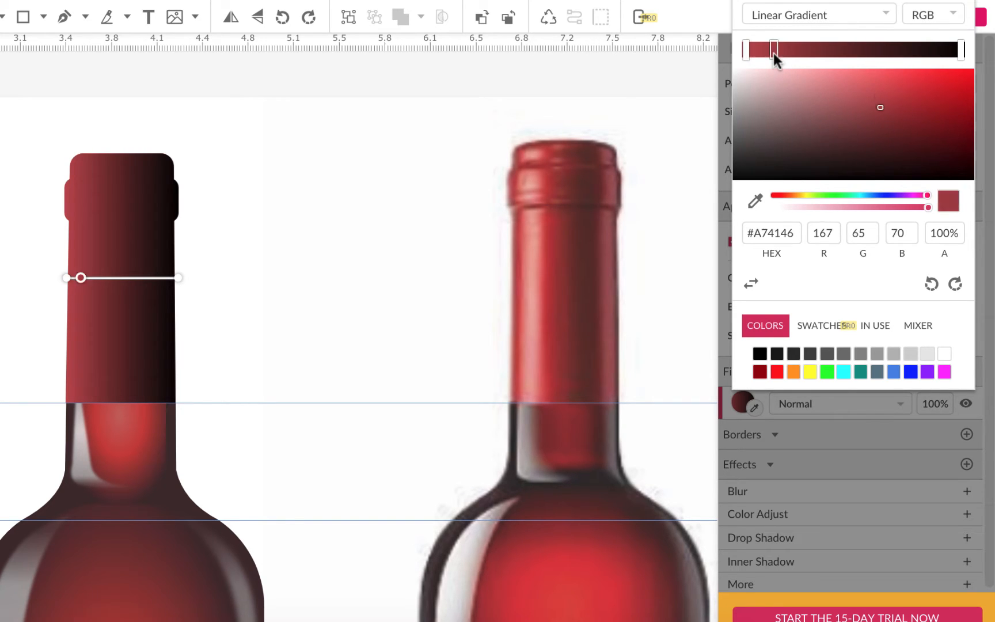
pyautogui.click(753, 202)
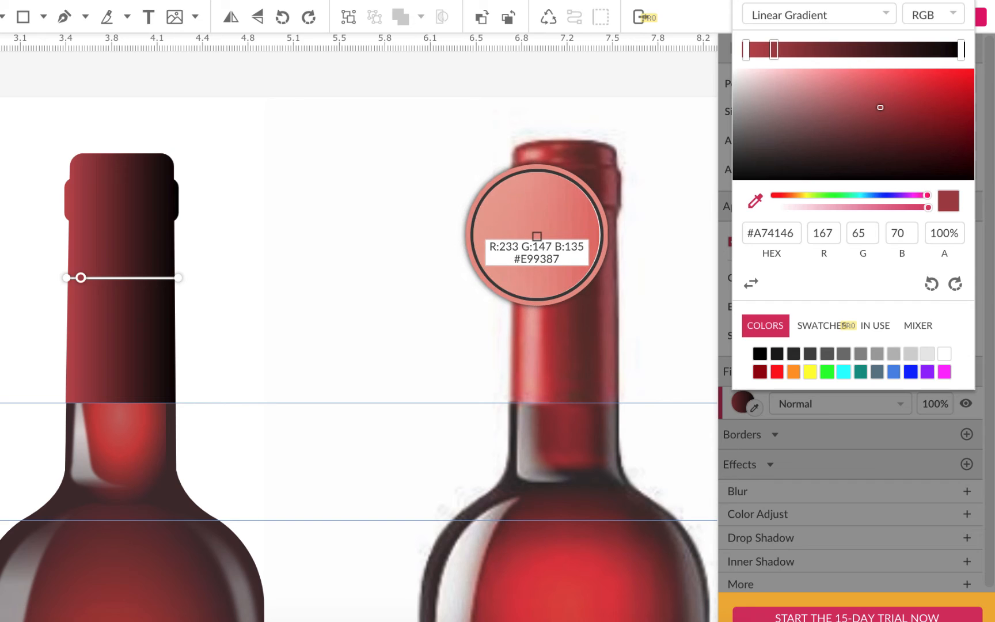
pyautogui.click(536, 235)
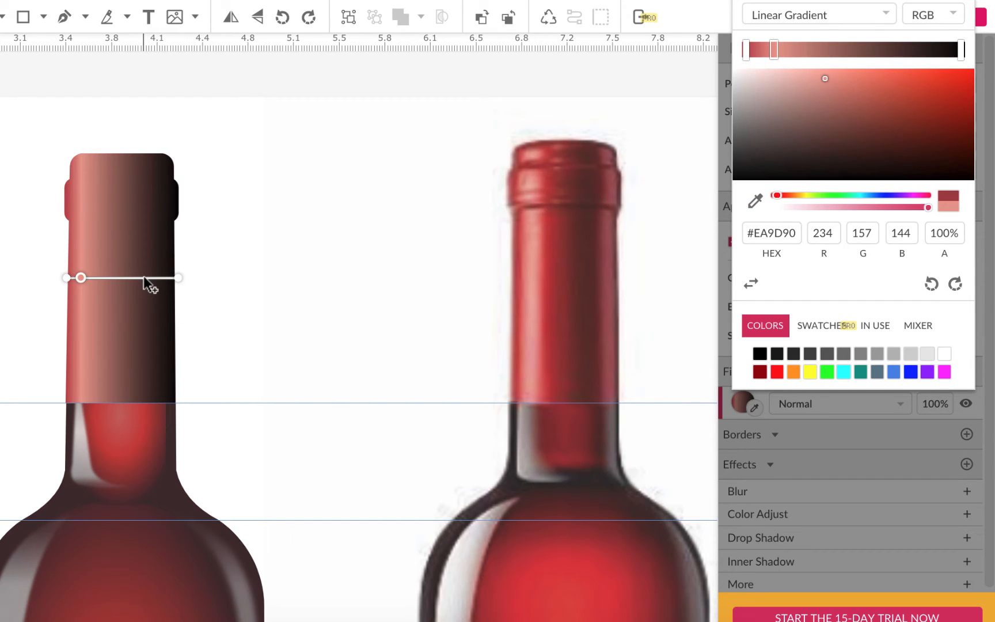
pyautogui.click(799, 49)
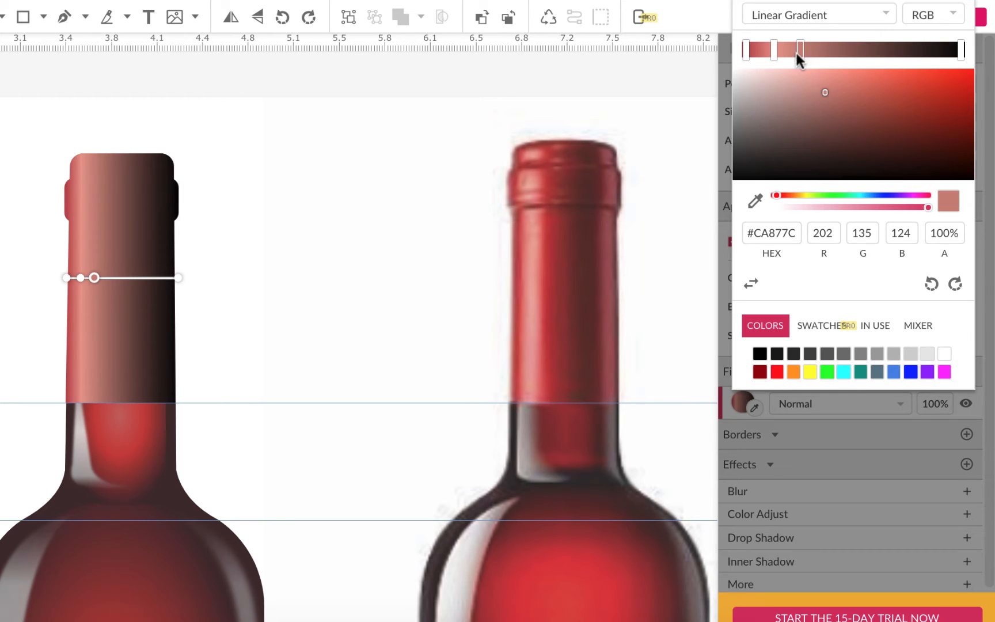
pyautogui.click(755, 201)
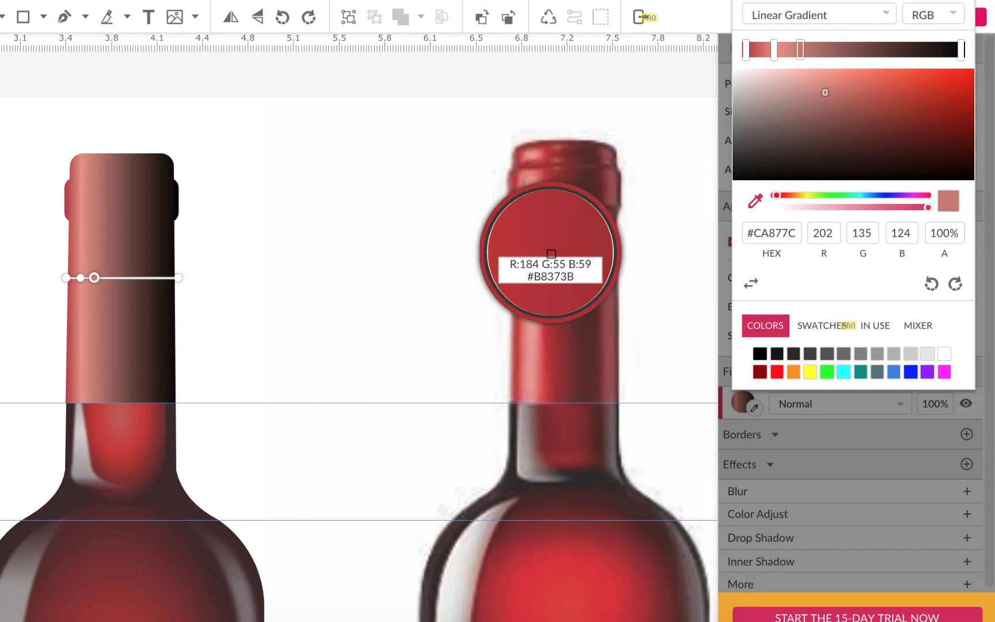
pyautogui.click(549, 257)
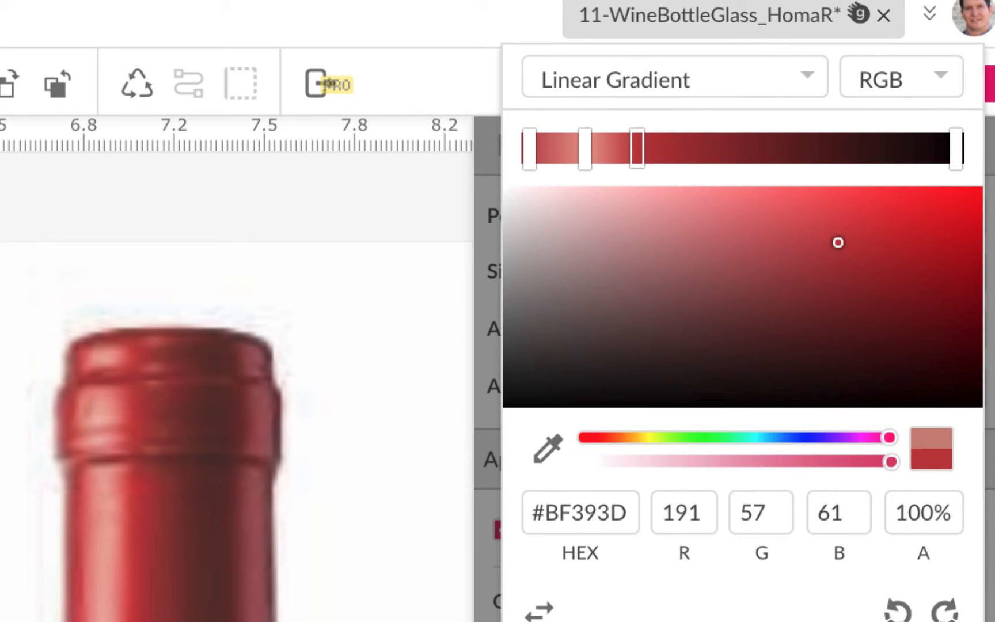
# - Add two more stops further along the gradient, sampling #A73739 and the dark #5E302C from the reference capsule
pyautogui.click(694, 153)
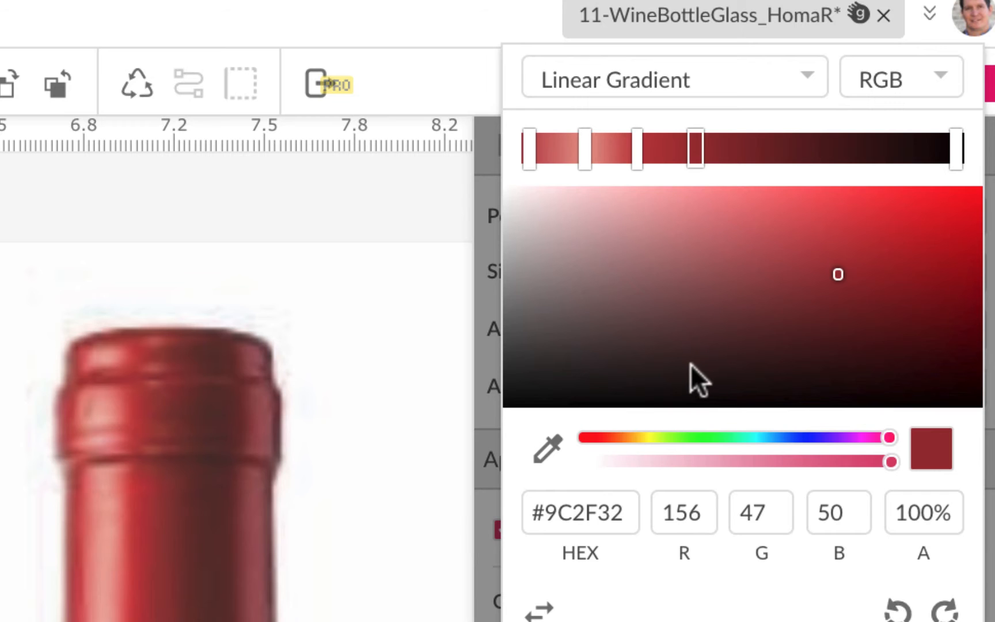
pyautogui.click(550, 463)
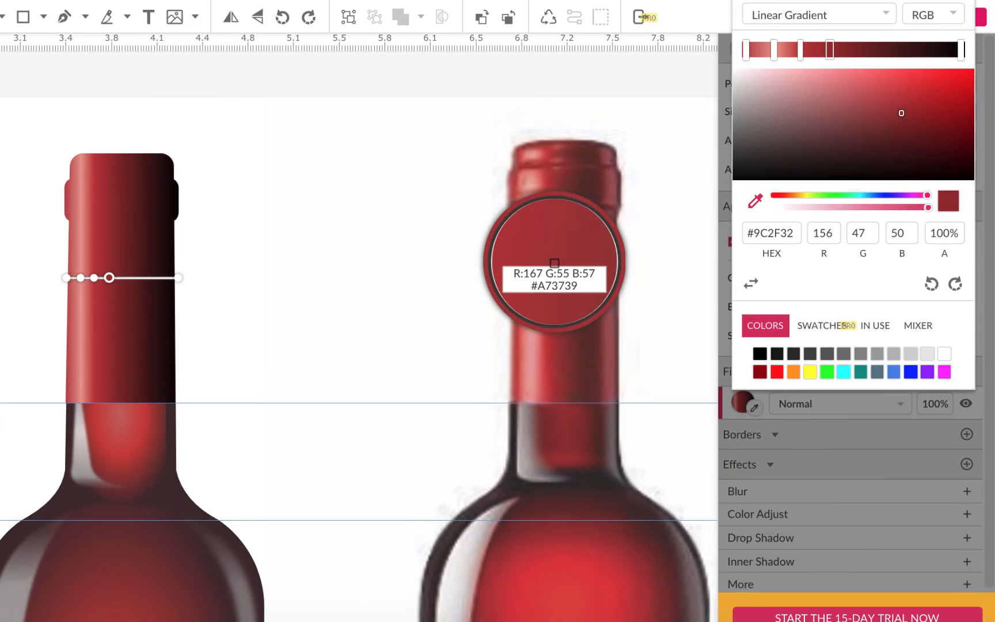
pyautogui.click(553, 266)
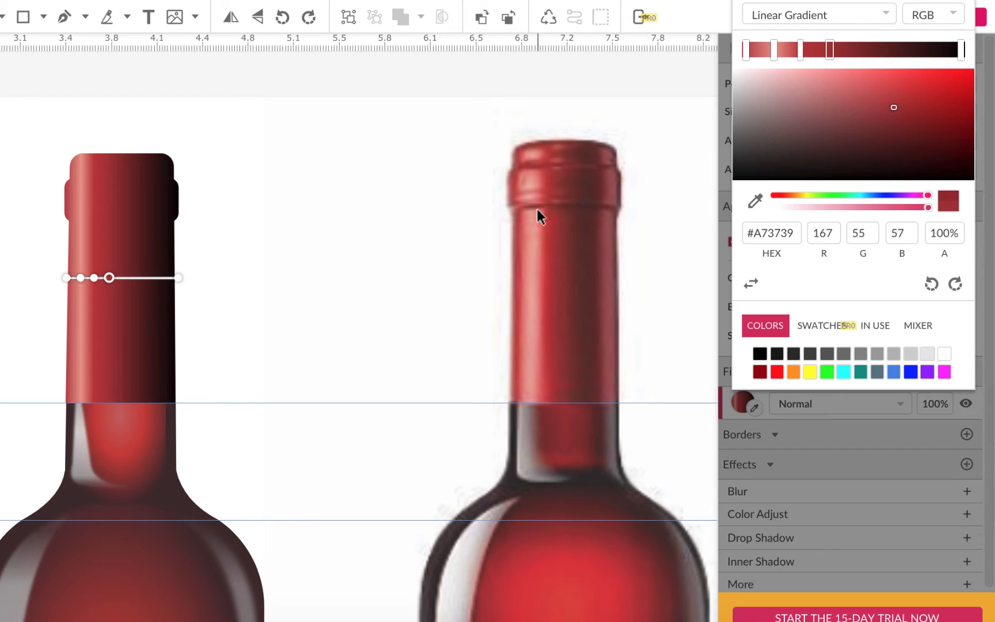
pyautogui.click(889, 52)
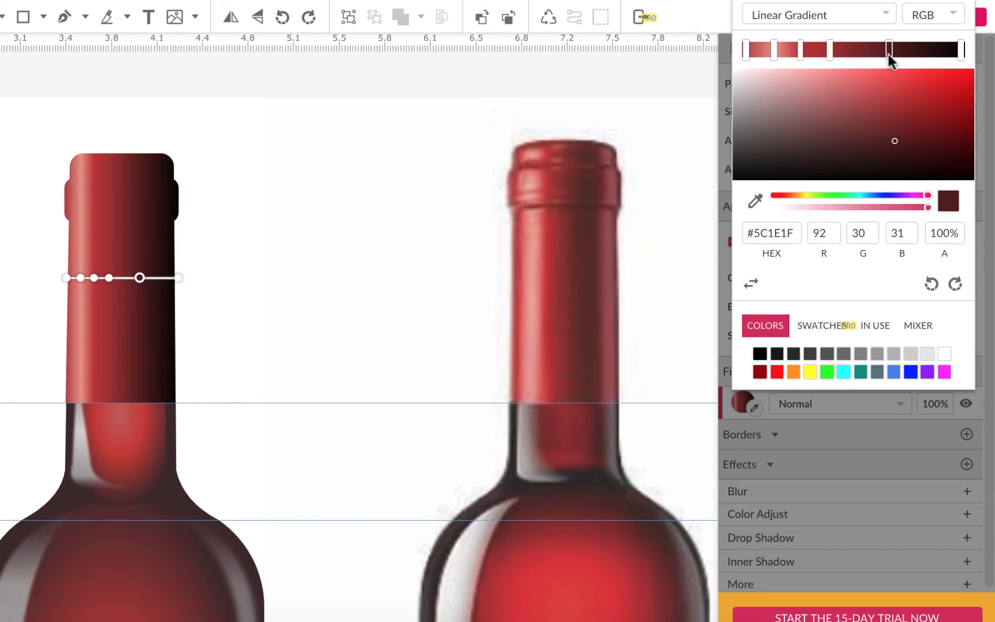
pyautogui.click(754, 201)
pyautogui.click(585, 283)
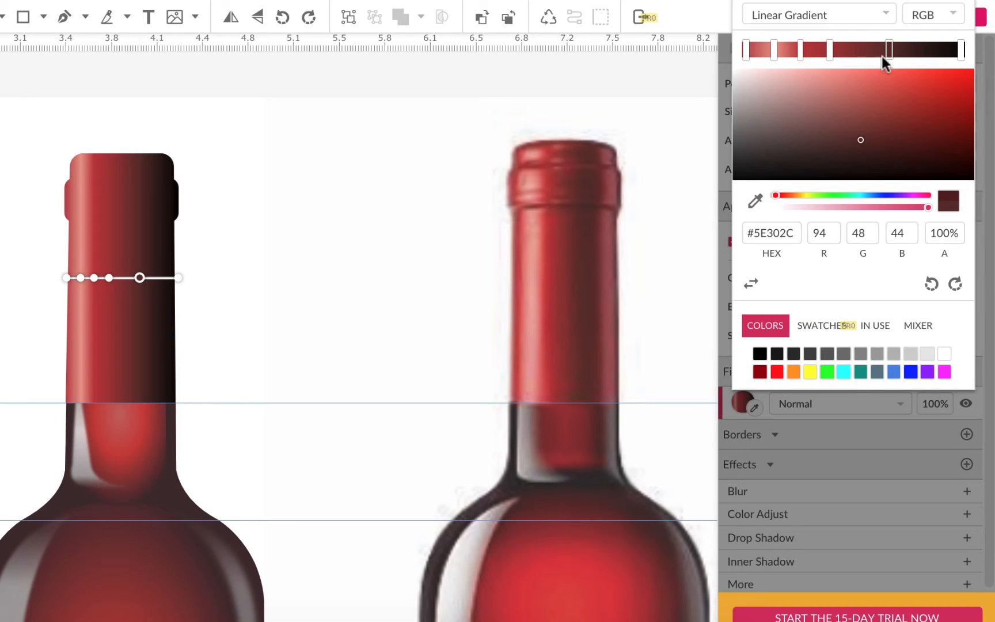
# - Add a gradient stop just before the end and color it #A0585C, sampled near the reference capsule's right edge
pyautogui.click(944, 53)
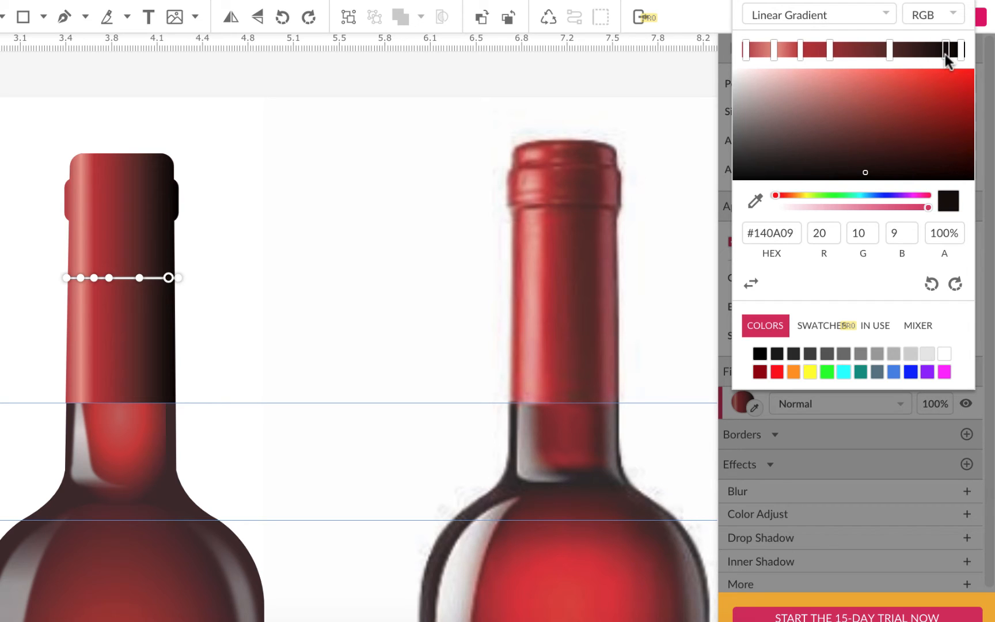
pyautogui.click(754, 200)
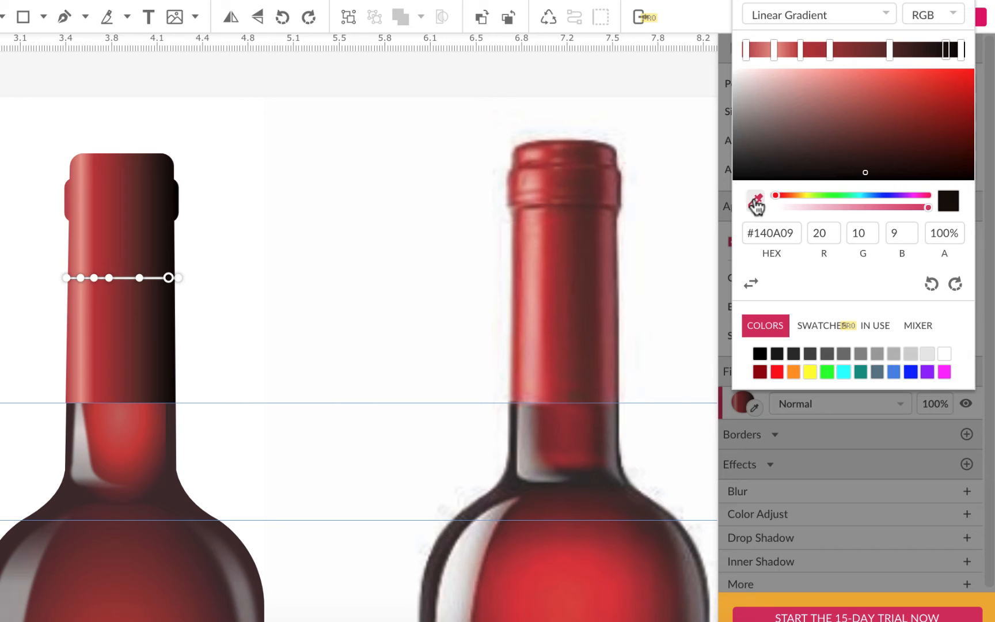
pyautogui.click(608, 240)
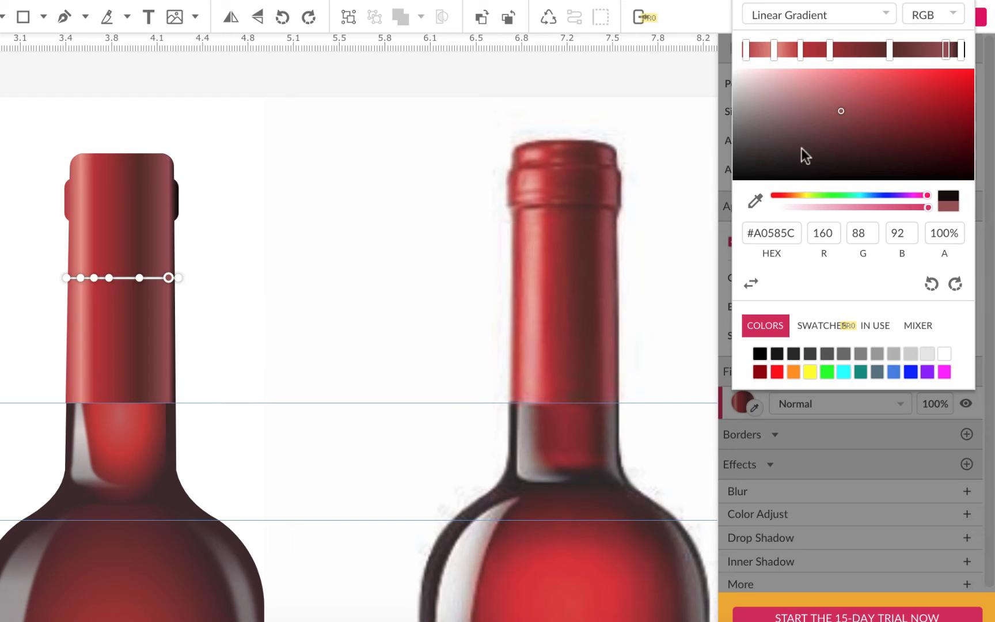
# - Reposition the stops: dark brown closer to the end, #A0585C slightly inward, and the highlight and first red stops further from the start
pyautogui.click(889, 47)
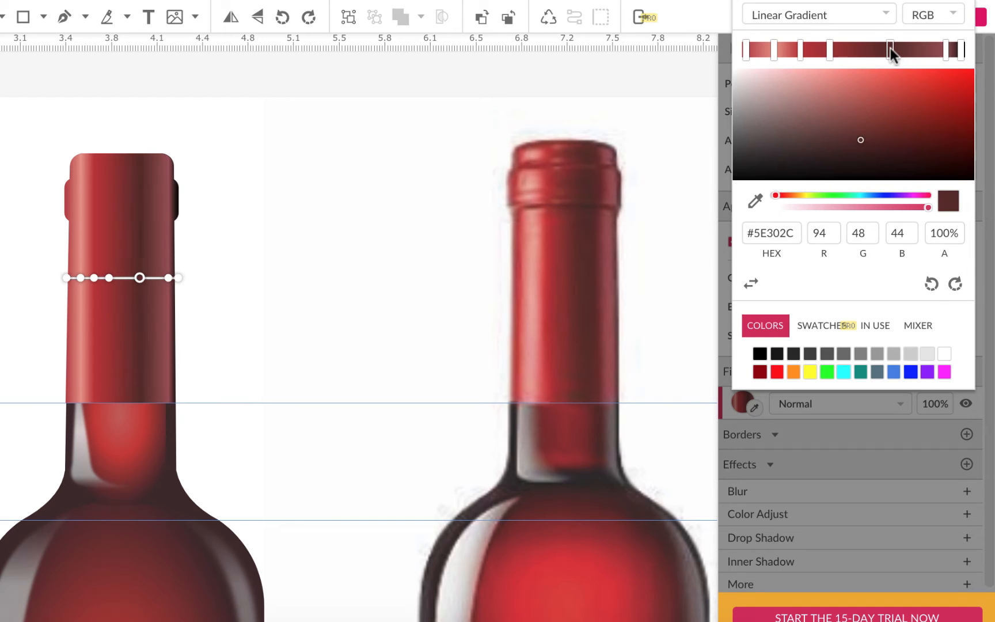
pyautogui.moveTo(889, 47); pyautogui.dragTo(901, 46)
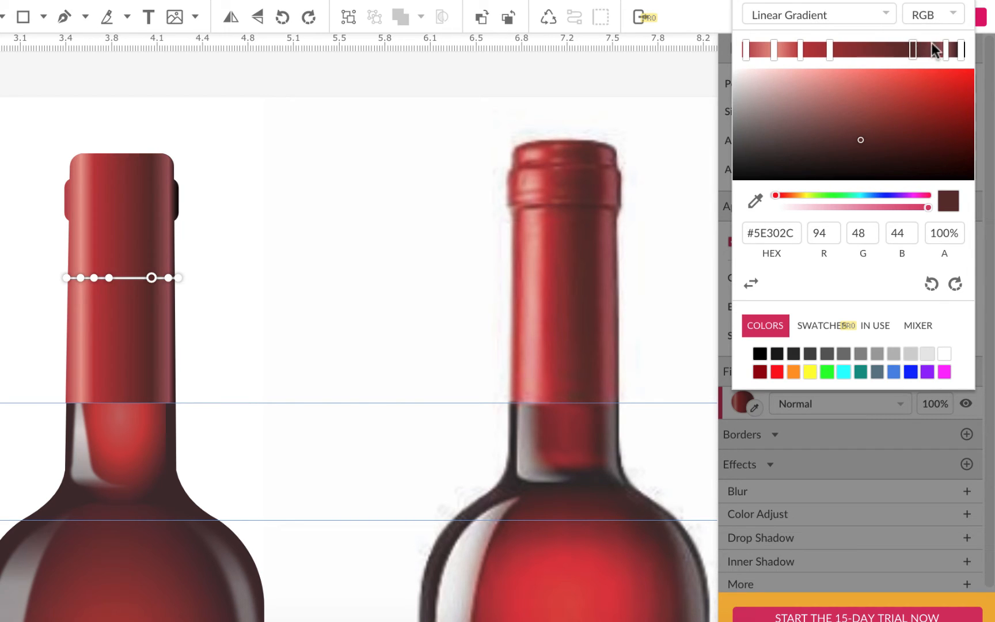
pyautogui.click(945, 48)
pyautogui.moveTo(946, 49); pyautogui.dragTo(932, 50)
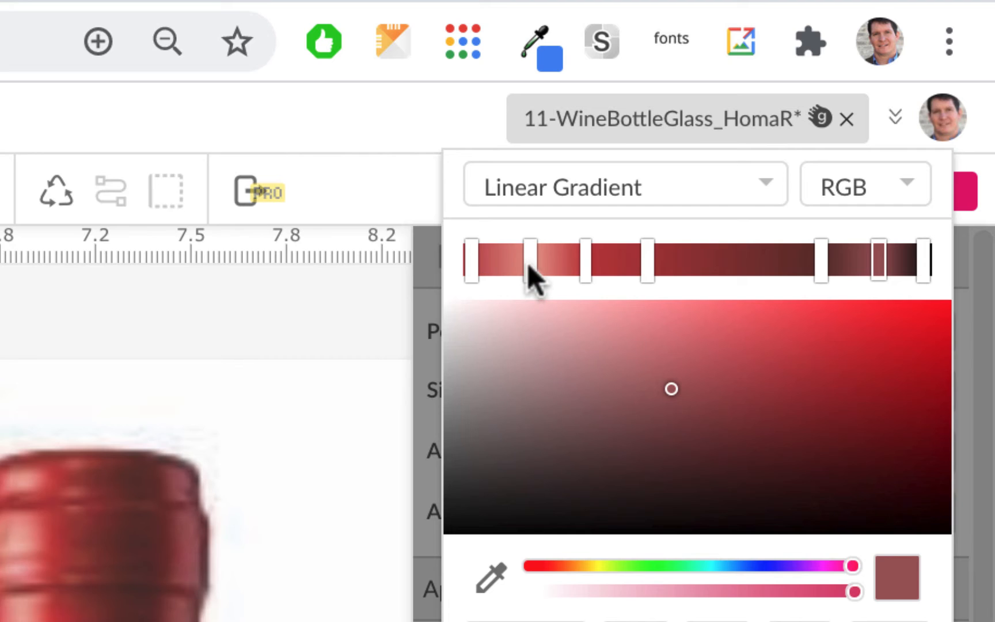
pyautogui.moveTo(528, 264); pyautogui.dragTo(541, 259)
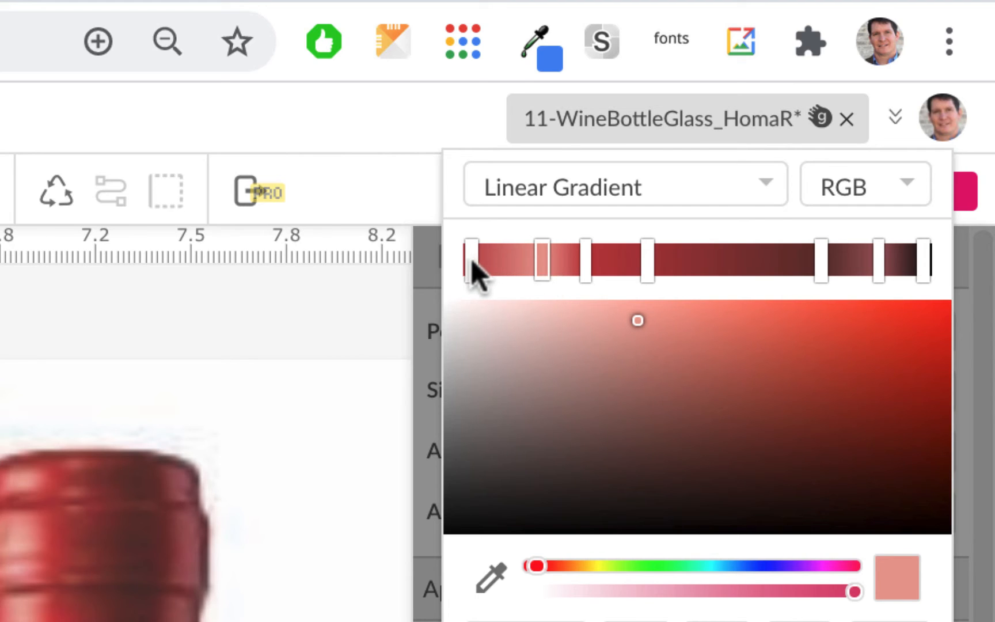
pyautogui.moveTo(471, 259); pyautogui.dragTo(497, 260)
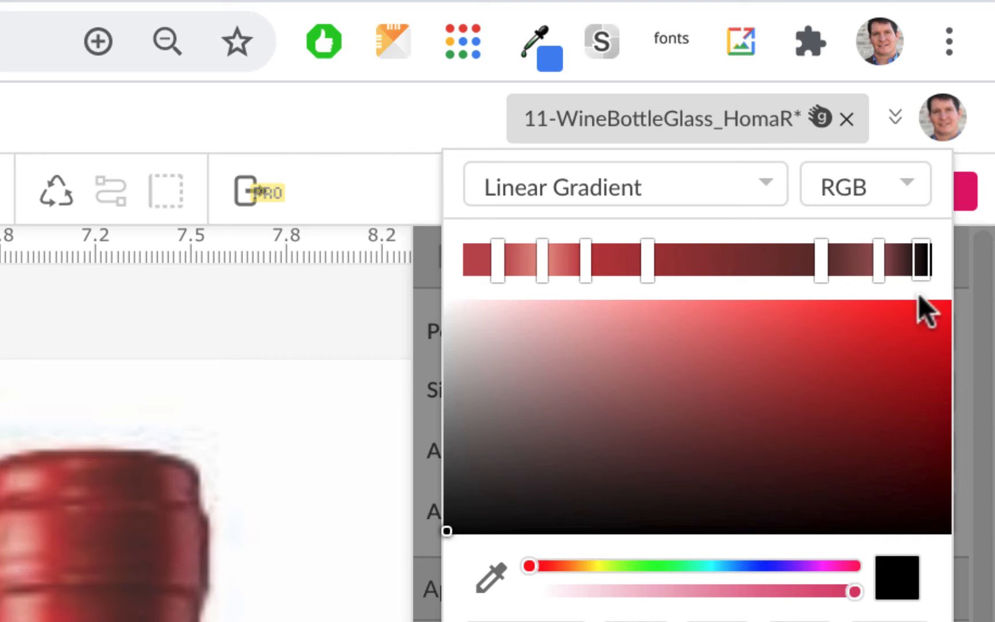
# - Darken both gradient ends with deep red, adding a new stop at the start, and extend the gradient line's start slightly leftward
pyautogui.click(930, 496)
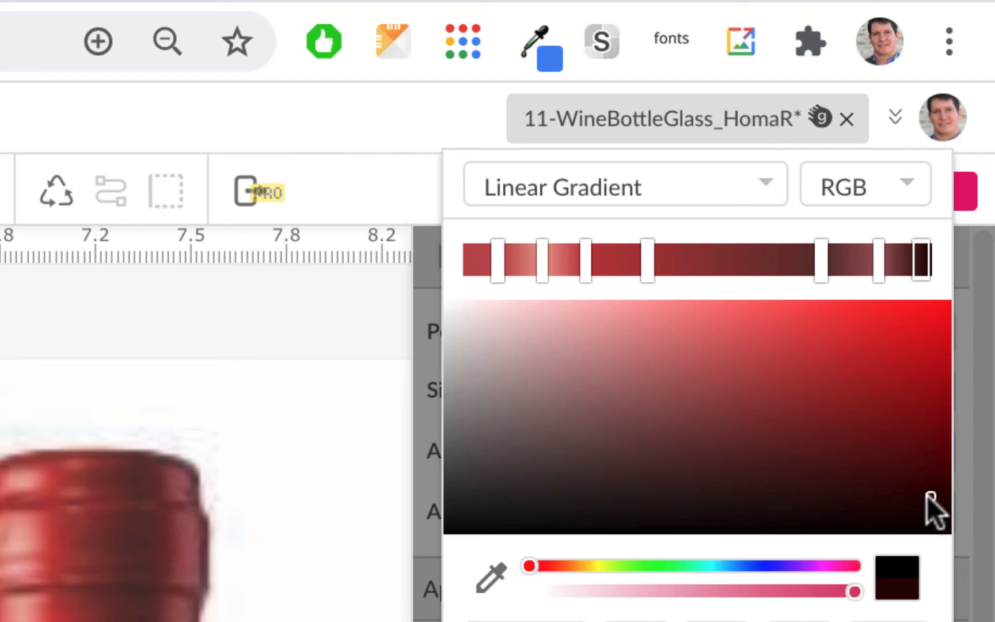
pyautogui.click(469, 264)
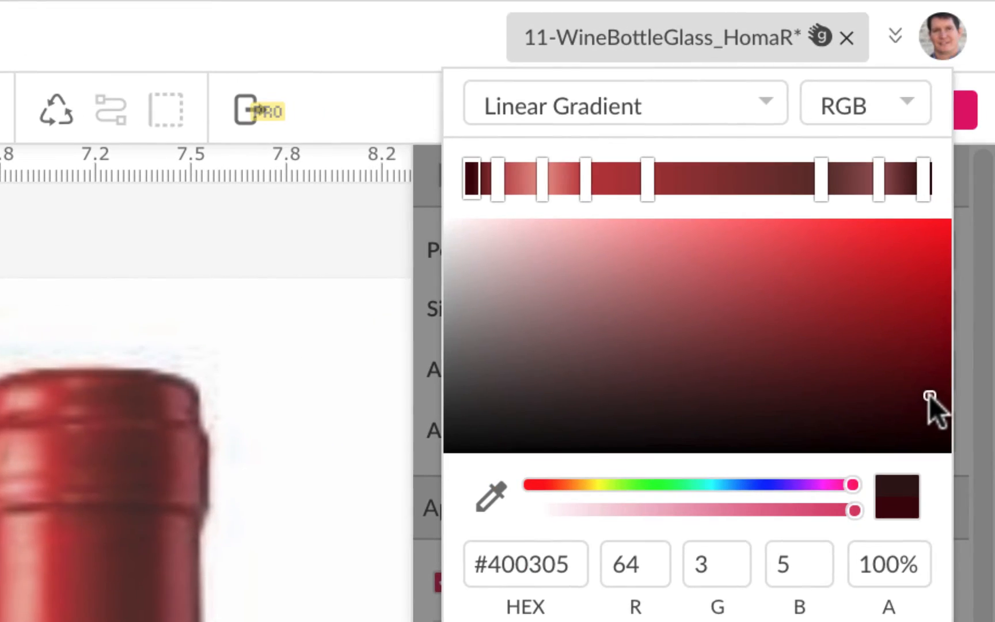
pyautogui.click(872, 386)
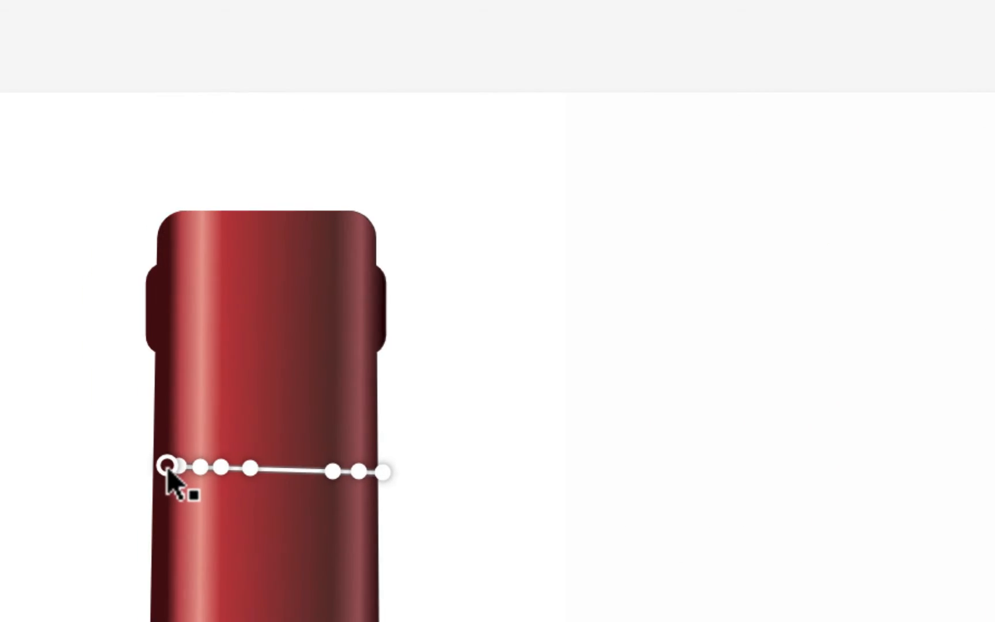
pyautogui.moveTo(167, 467); pyautogui.dragTo(158, 464)
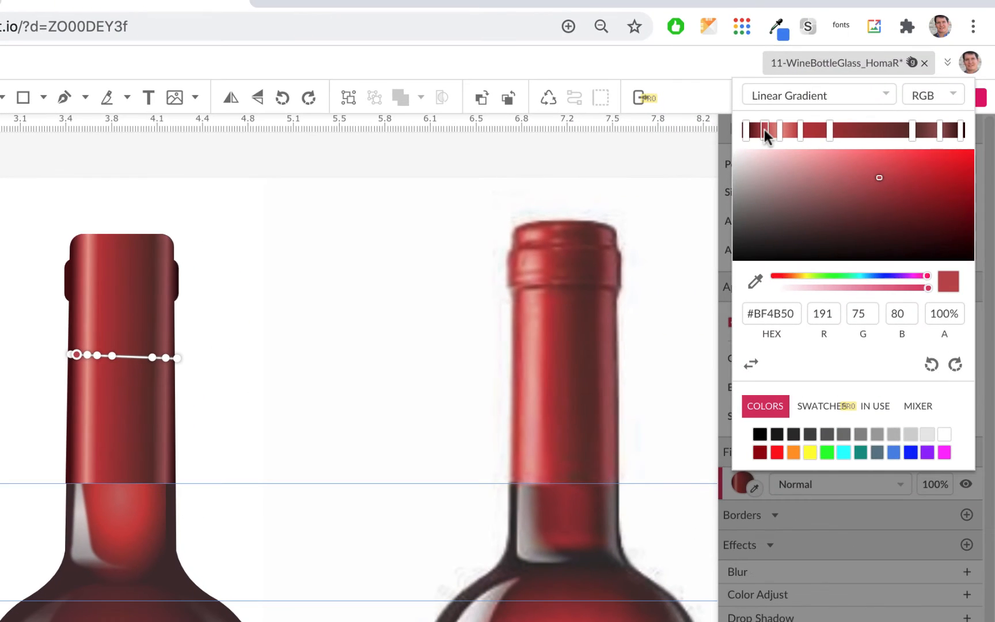
# - Nudge the gradient's highlight stop inward and add a stop just after it, sampling #EDA798 from the reference capsule's highlight
pyautogui.click(799, 129)
pyautogui.moveTo(779, 128); pyautogui.dragTo(781, 130)
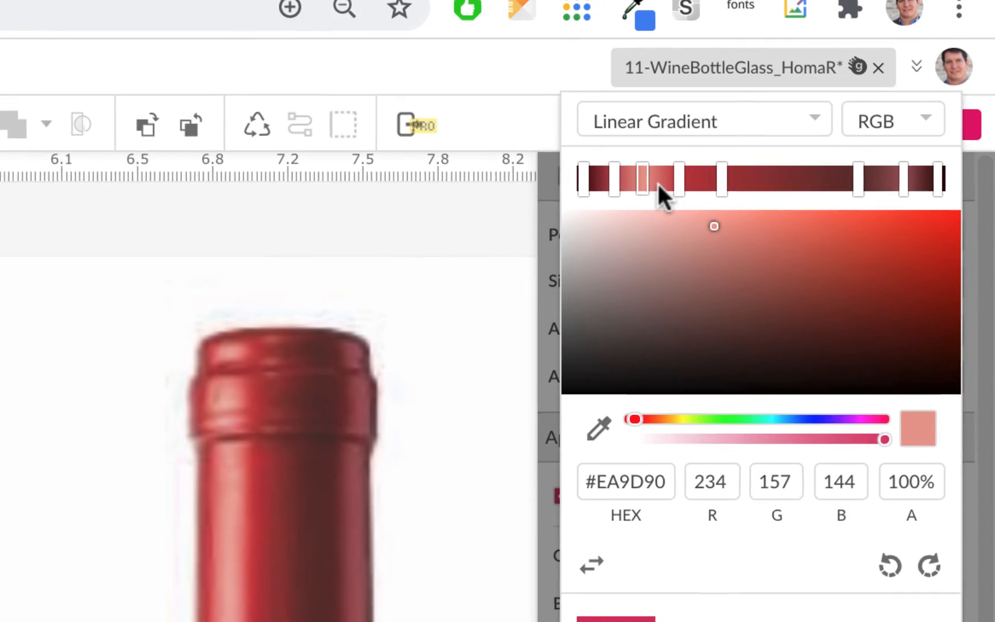
pyautogui.click(791, 131)
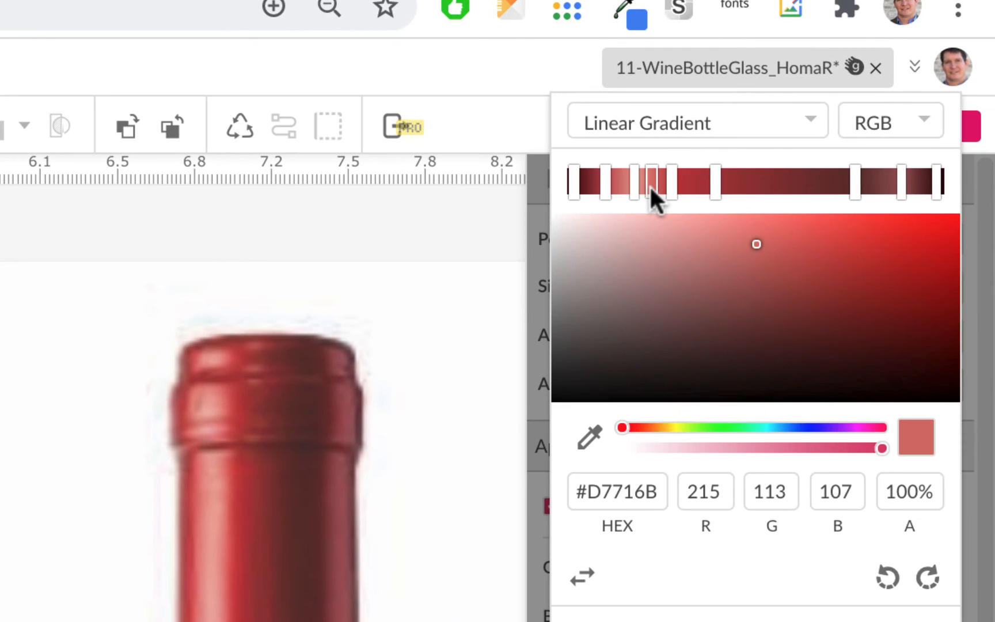
pyautogui.click(589, 436)
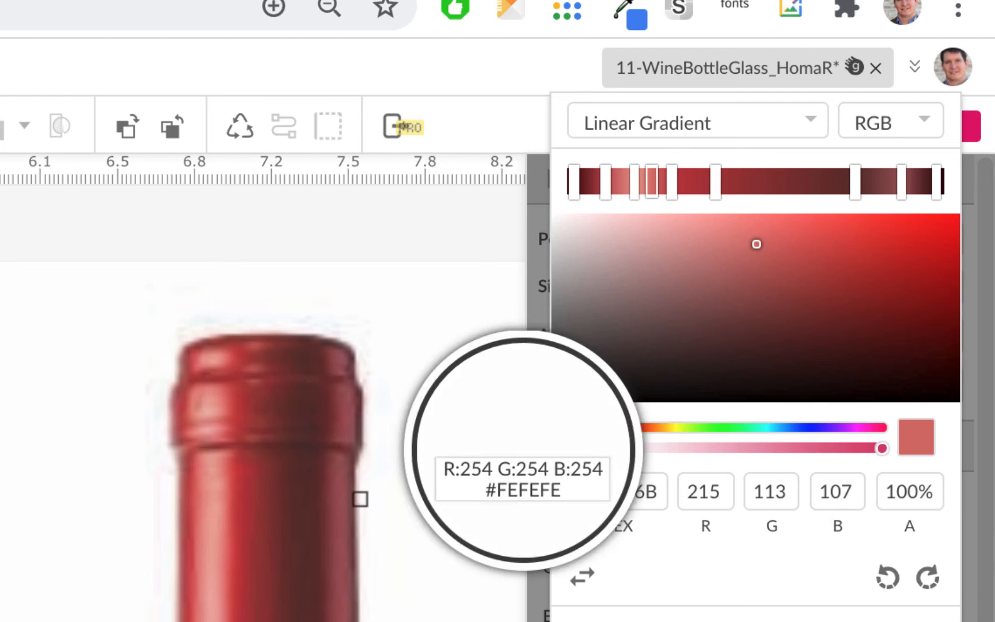
pyautogui.click(215, 532)
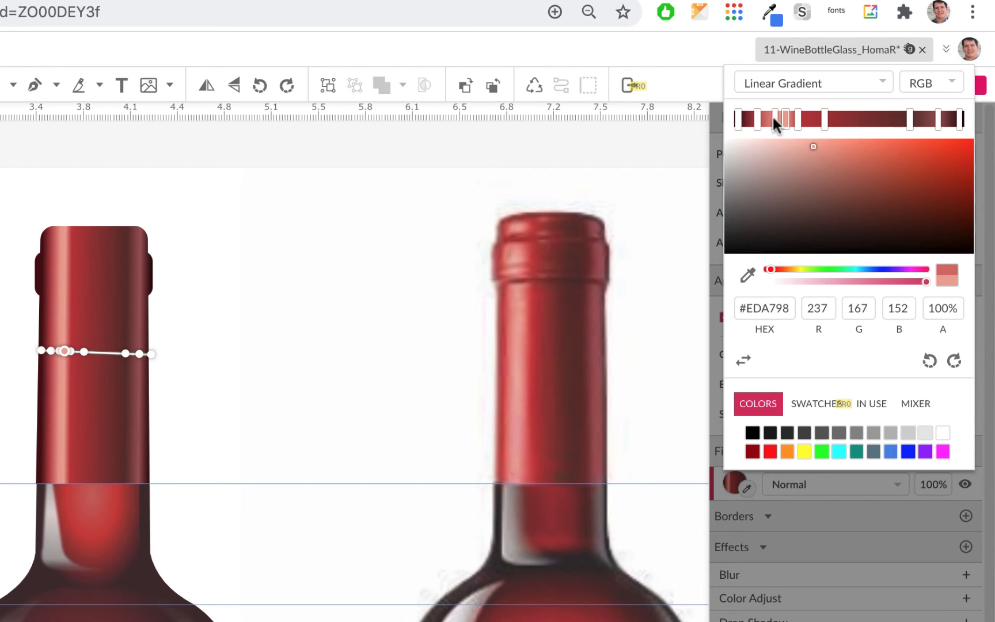
# - Move the #BF393D red stop slightly further along the gradient, away from the highlight, and finish editing the fill
pyautogui.click(775, 117)
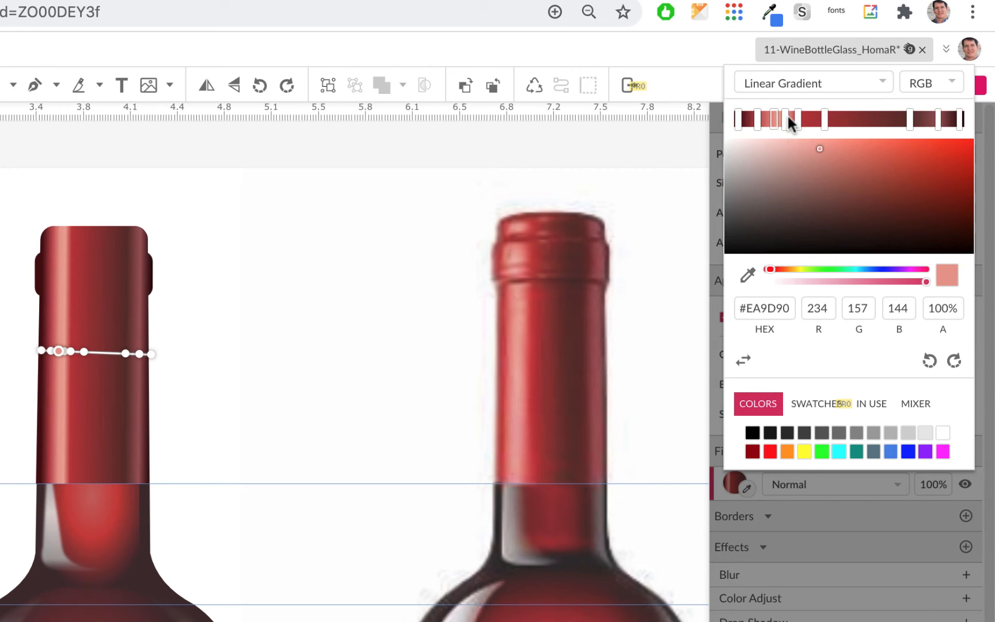
pyautogui.moveTo(796, 118); pyautogui.dragTo(804, 118)
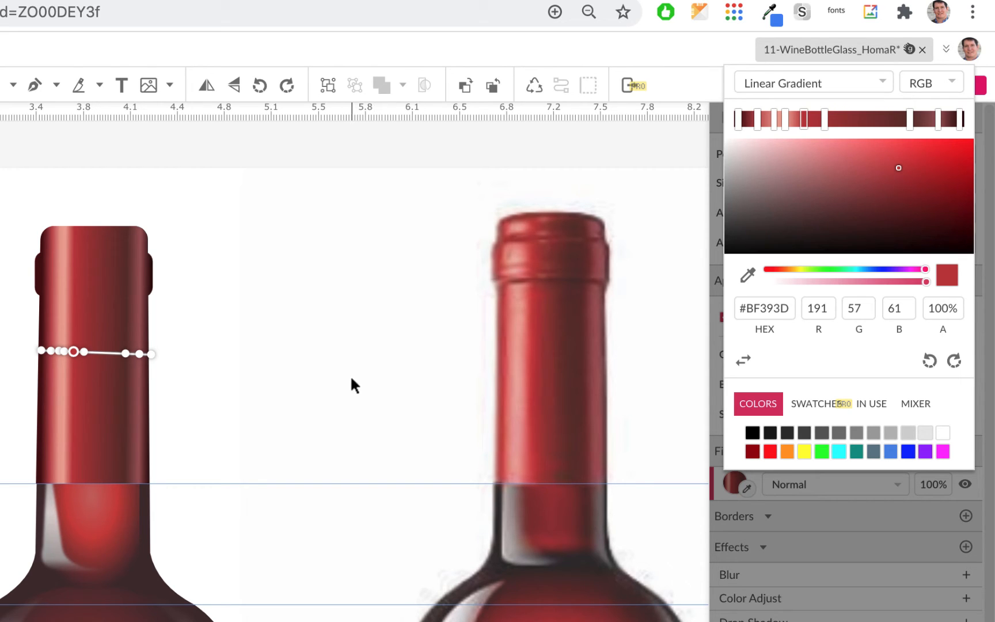
pyautogui.click(319, 338)
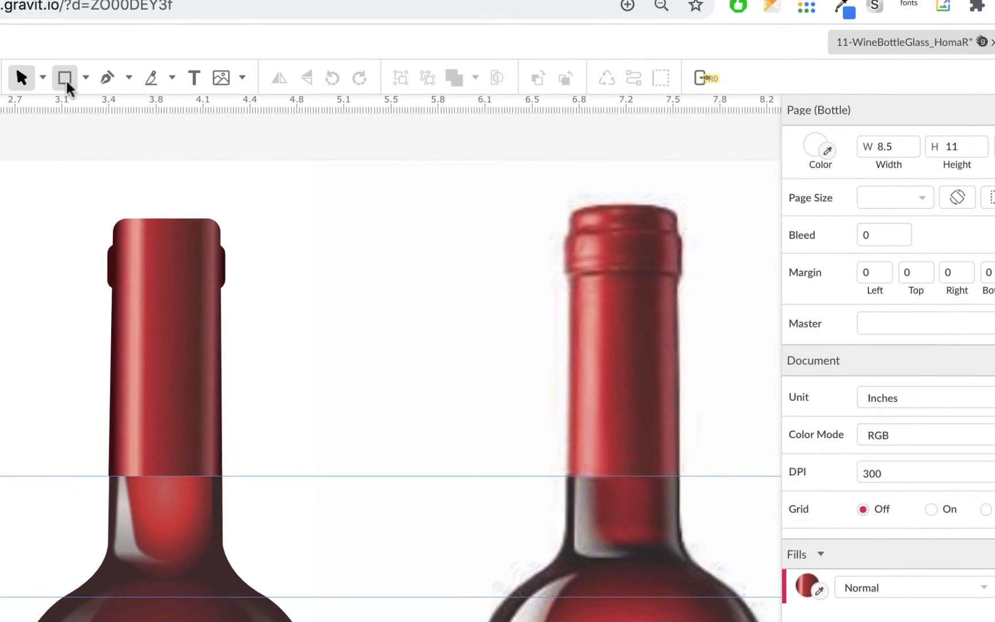
# - Draw a rectangle over the capsule's wider ring, spanning the ring's full width and height, and keep it selected
pyautogui.click(67, 79)
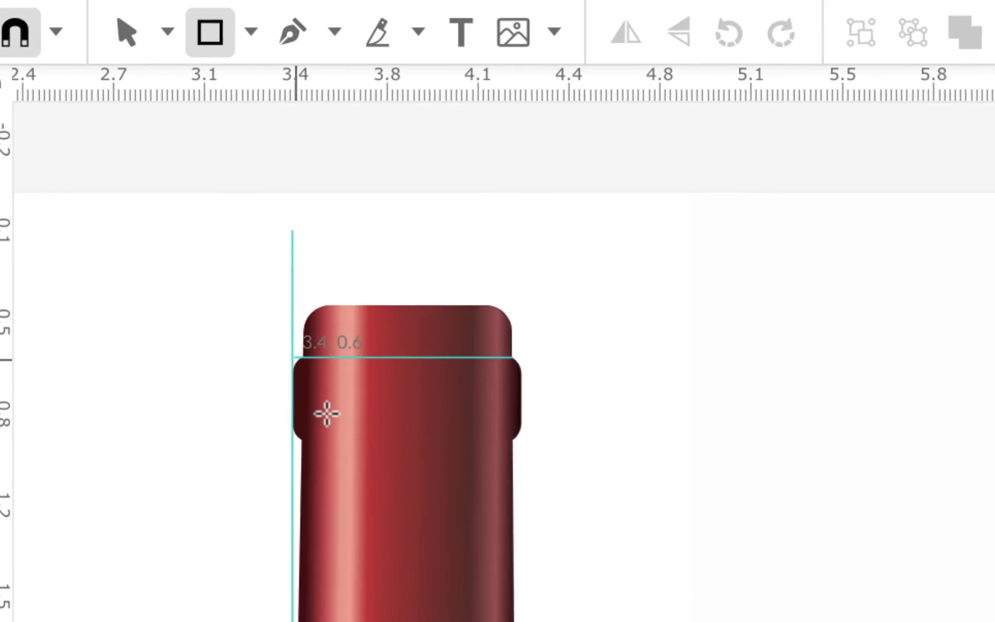
pyautogui.moveTo(180, 237); pyautogui.dragTo(263, 279)
pyautogui.moveTo(484, 442); pyautogui.dragTo(519, 441)
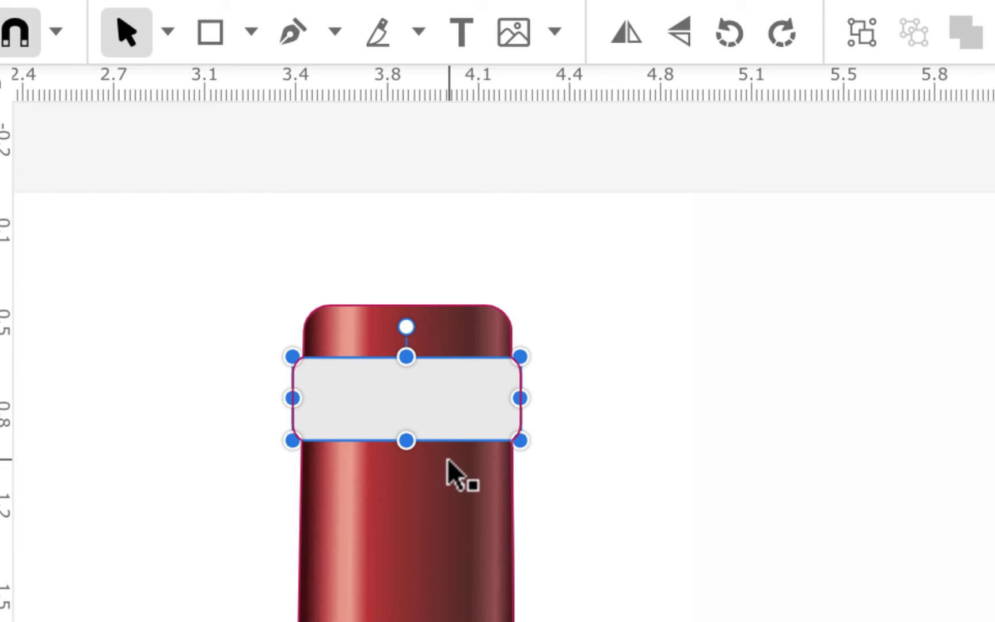
pyautogui.hotkey('ctrl', '+')
pyautogui.hotkey('ctrl', '+')
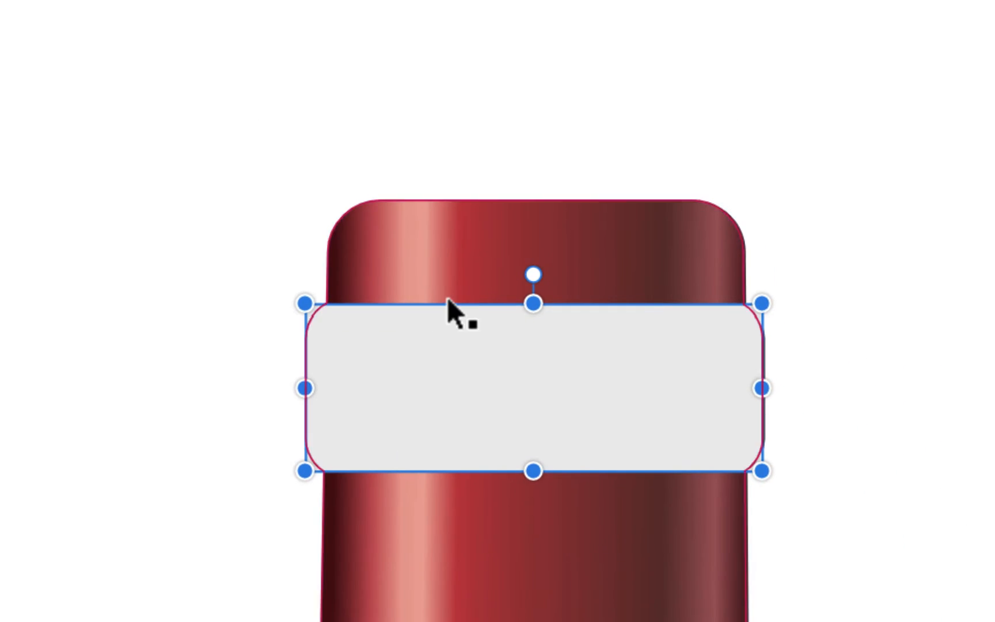
pyautogui.click(865, 196)
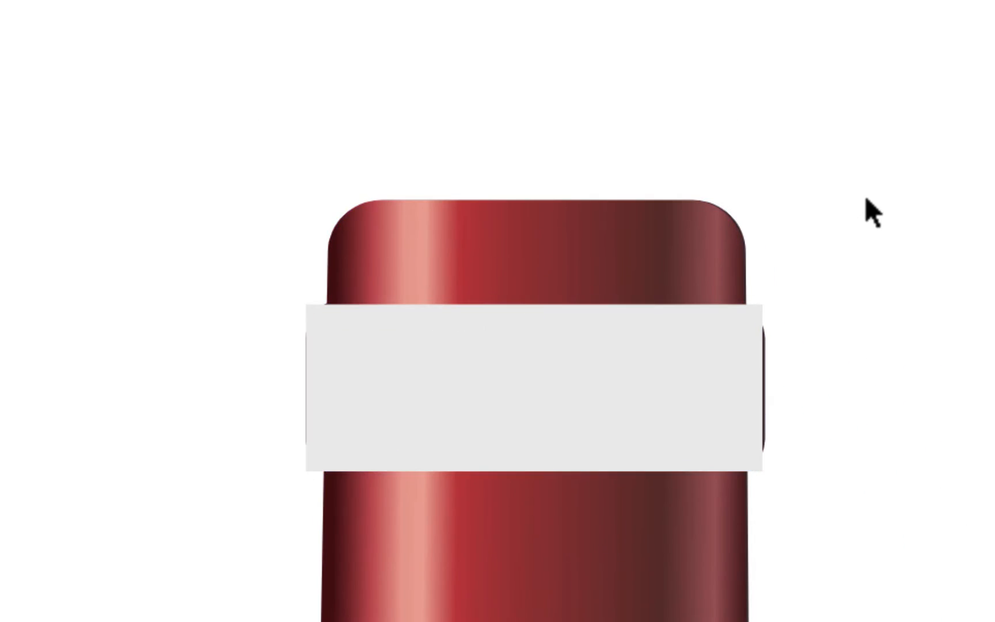
pyautogui.click(609, 402)
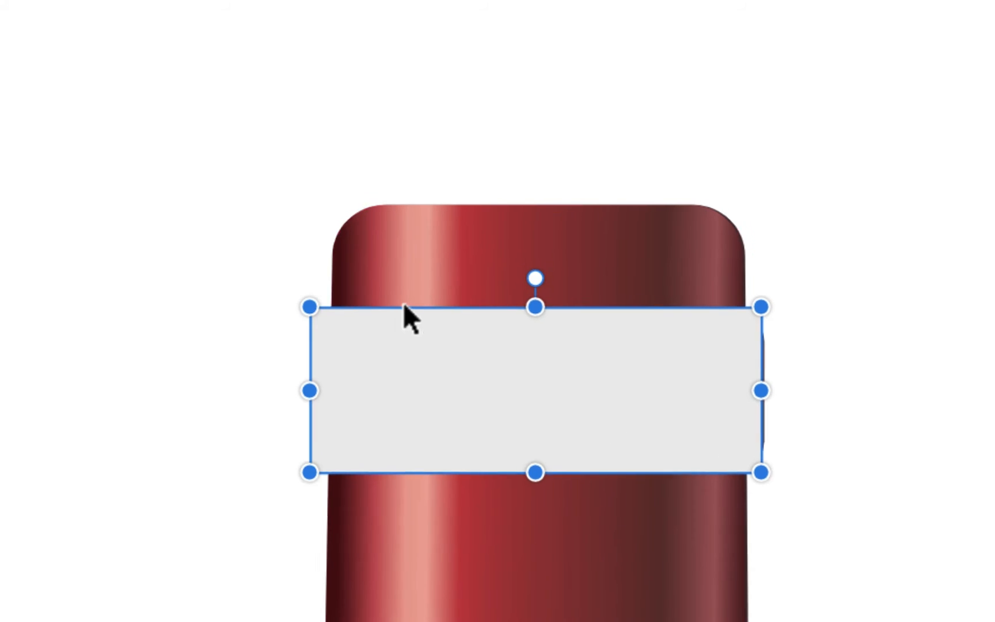
# - Round the rectangle's corners to match the ring with the Subselect tool and convert the shape to a path
pyautogui.click(179, 30)
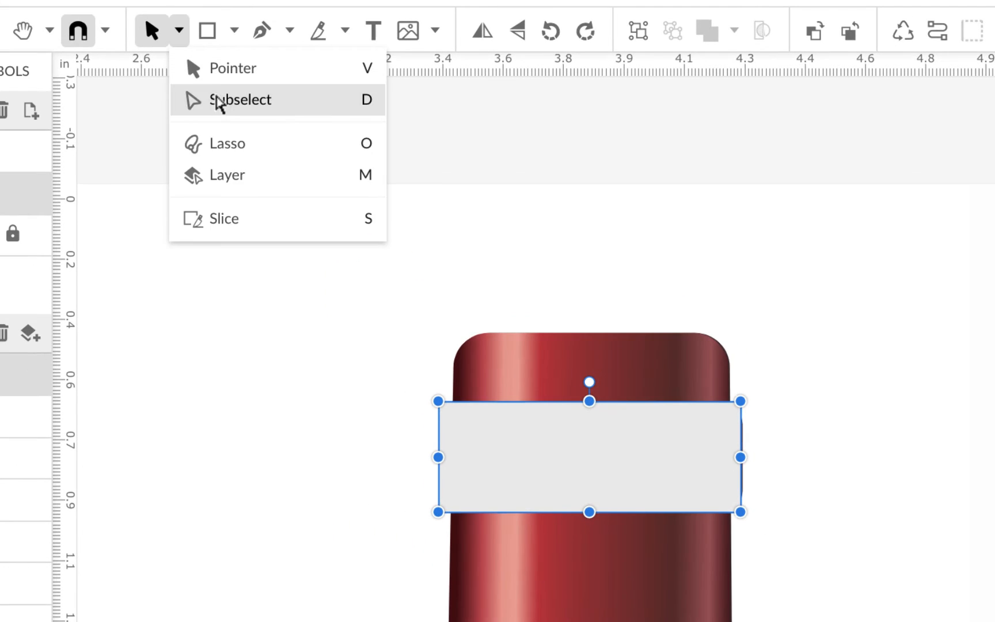
pyautogui.click(217, 103)
pyautogui.click(456, 435)
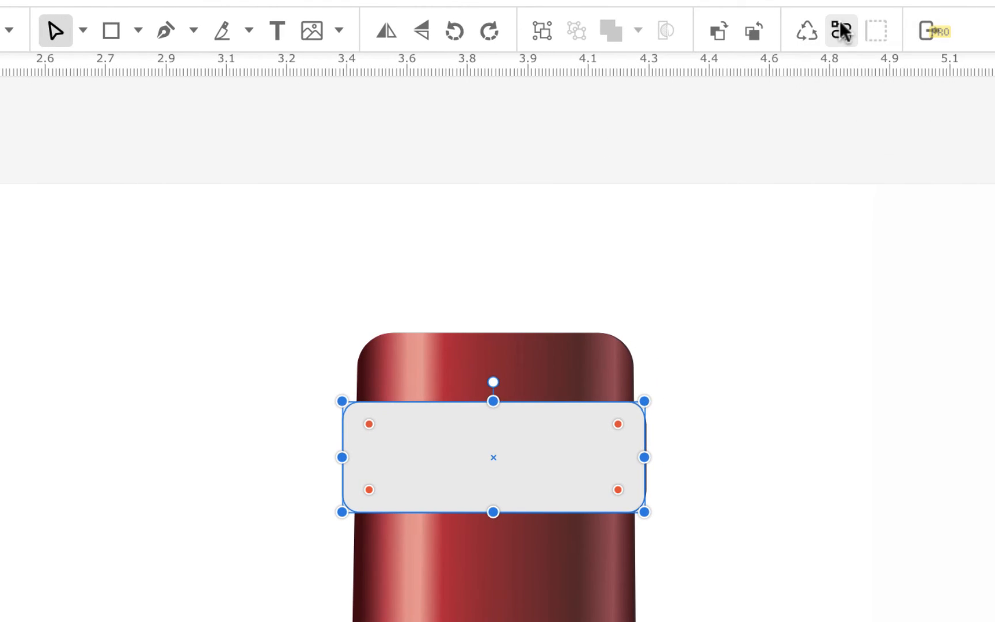
pyautogui.click(840, 31)
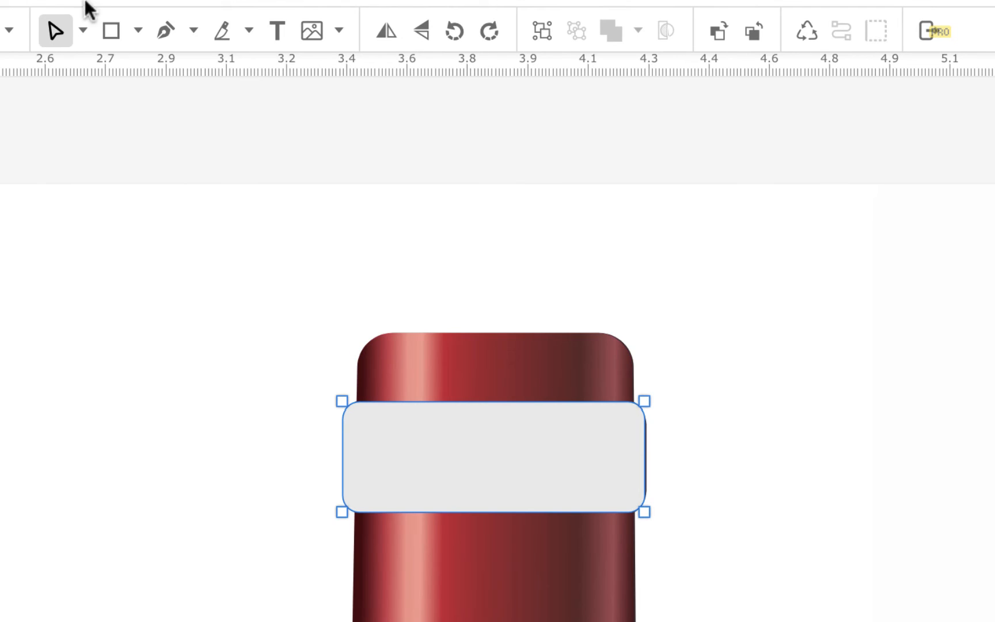
pyautogui.click(81, 29)
pyautogui.click(84, 67)
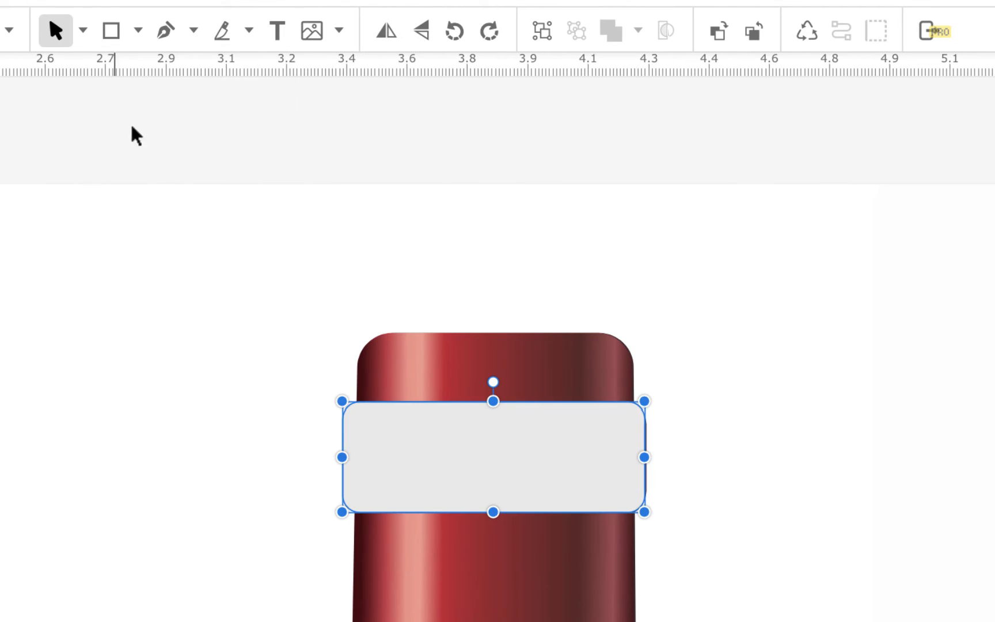
# - Copy the foil top shape and paste only its style onto the rounded ring band
pyautogui.click(449, 572)
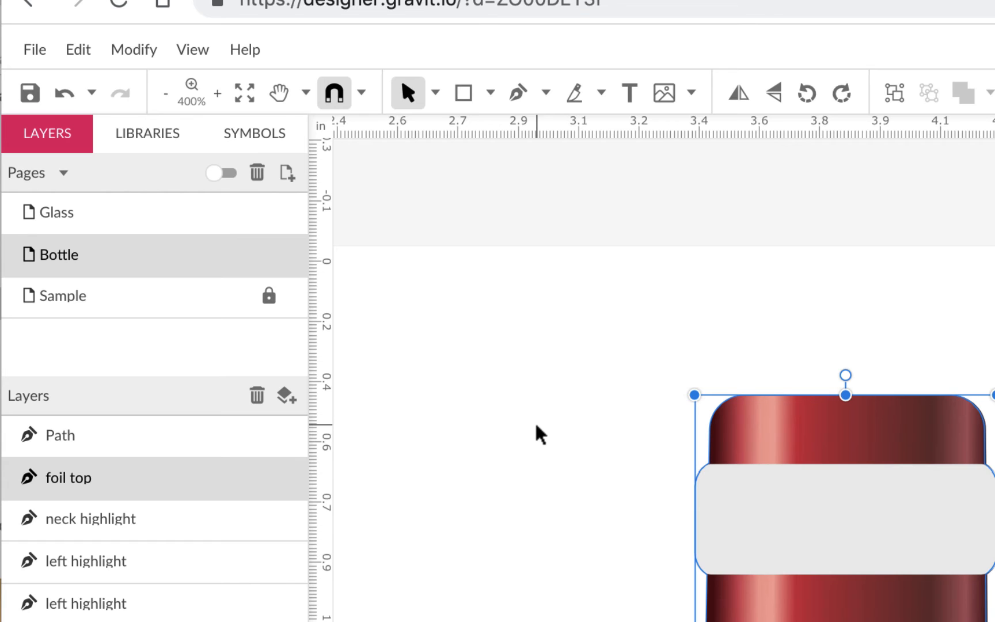
pyautogui.click(799, 514)
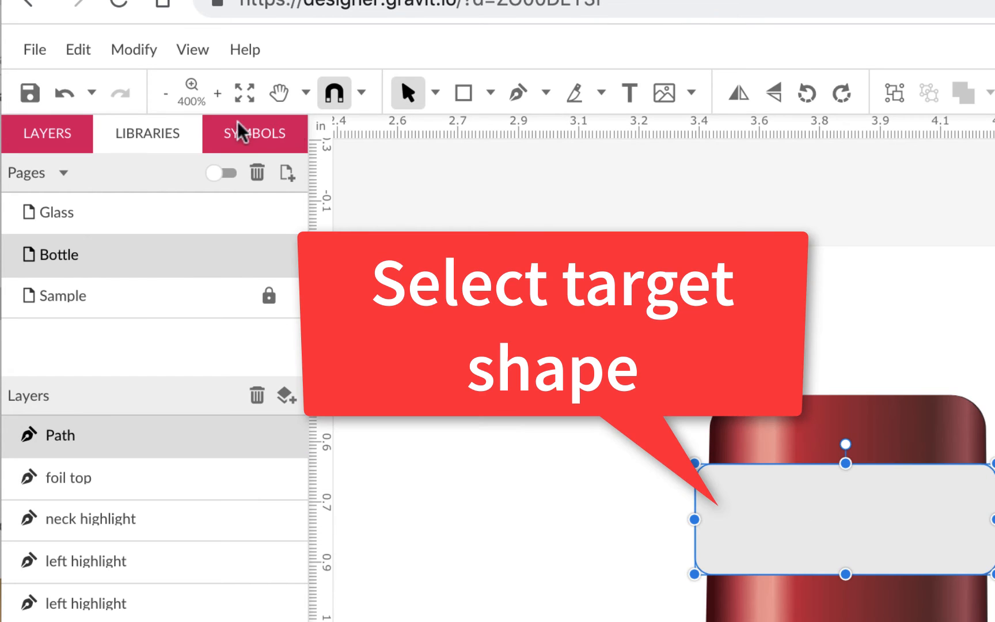
pyautogui.click(77, 50)
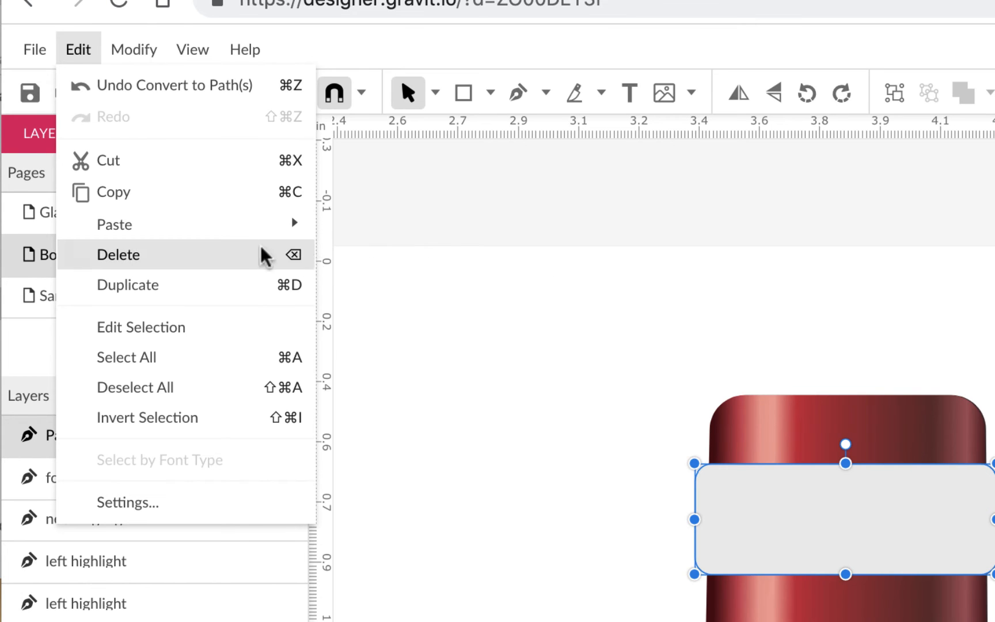
pyautogui.moveTo(262, 228)
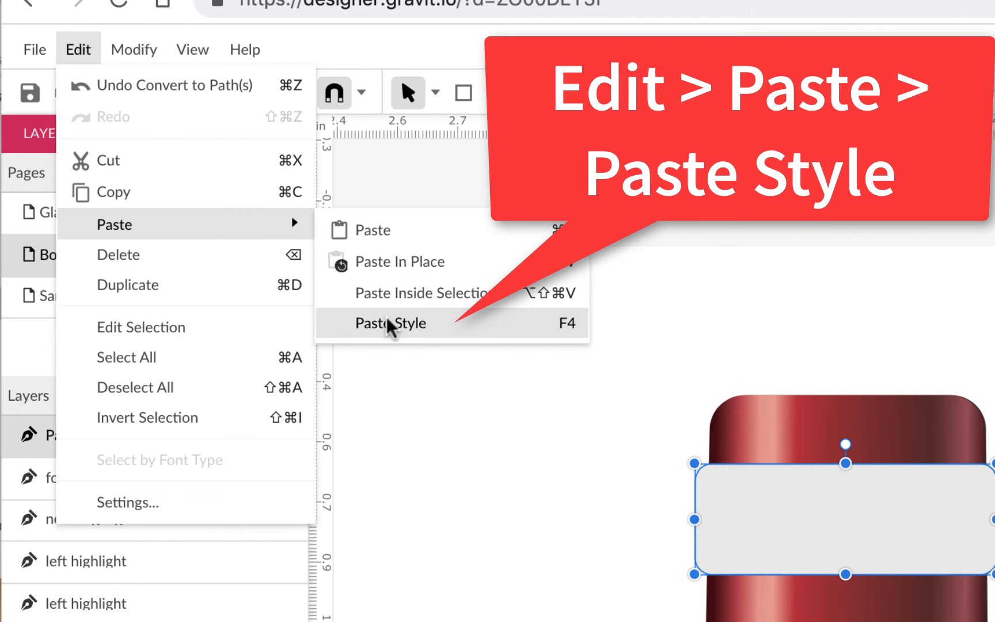
pyautogui.click(390, 326)
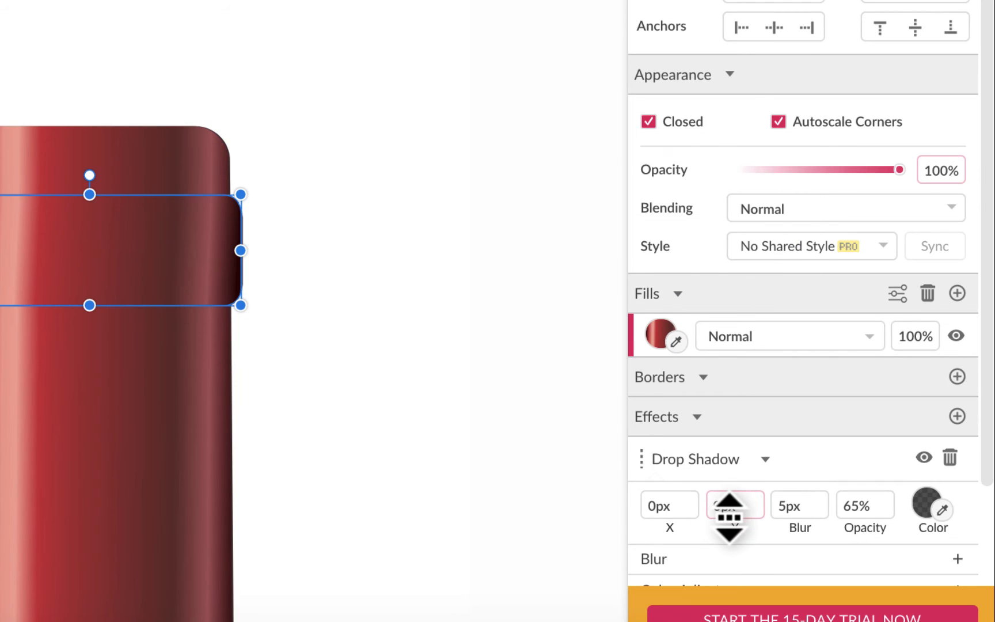
# - Add a drop shadow to the ring band with a Y offset of 4 px and try a 4 px blur
pyautogui.moveTo(737, 510); pyautogui.dragTo(743, 492)
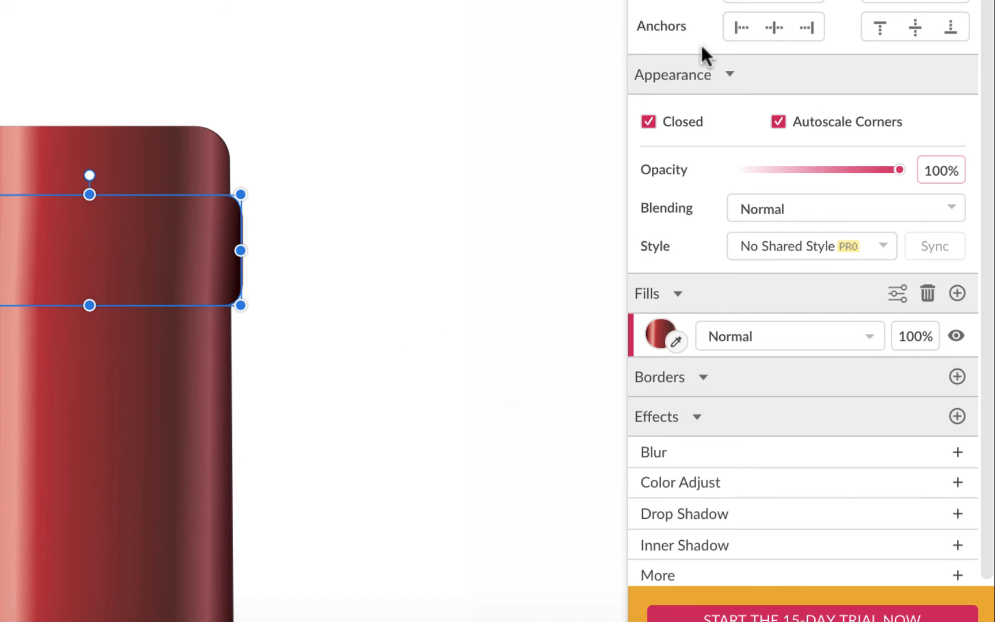
pyautogui.click(814, 506)
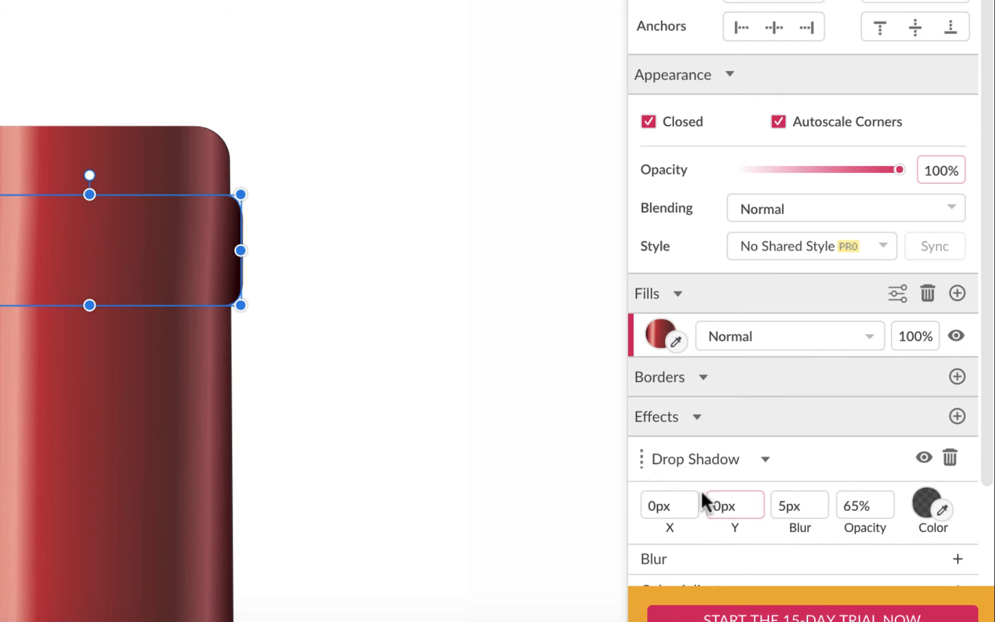
pyautogui.click(733, 507)
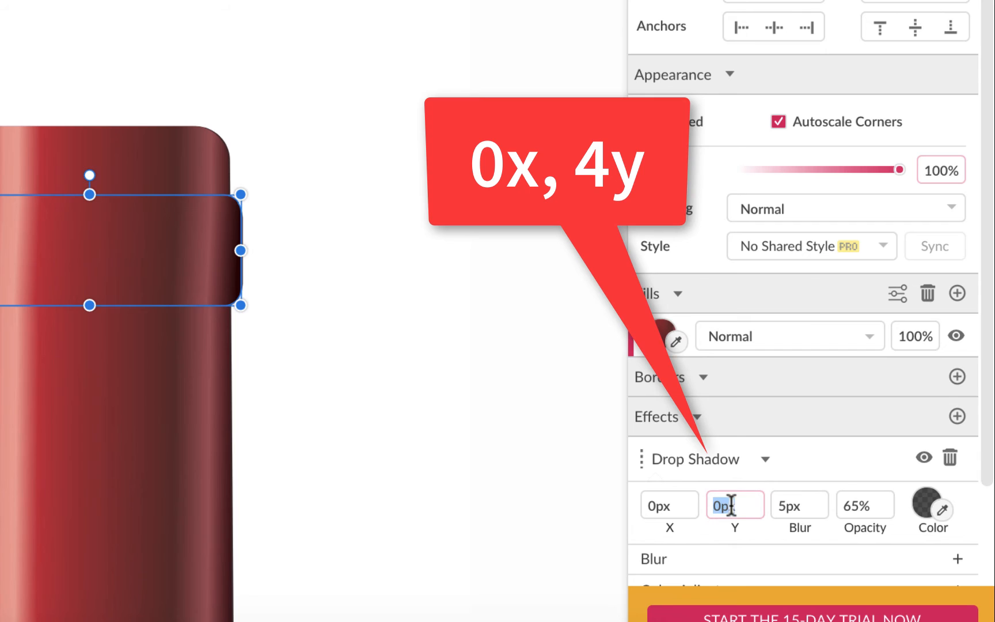
pyautogui.write('4')
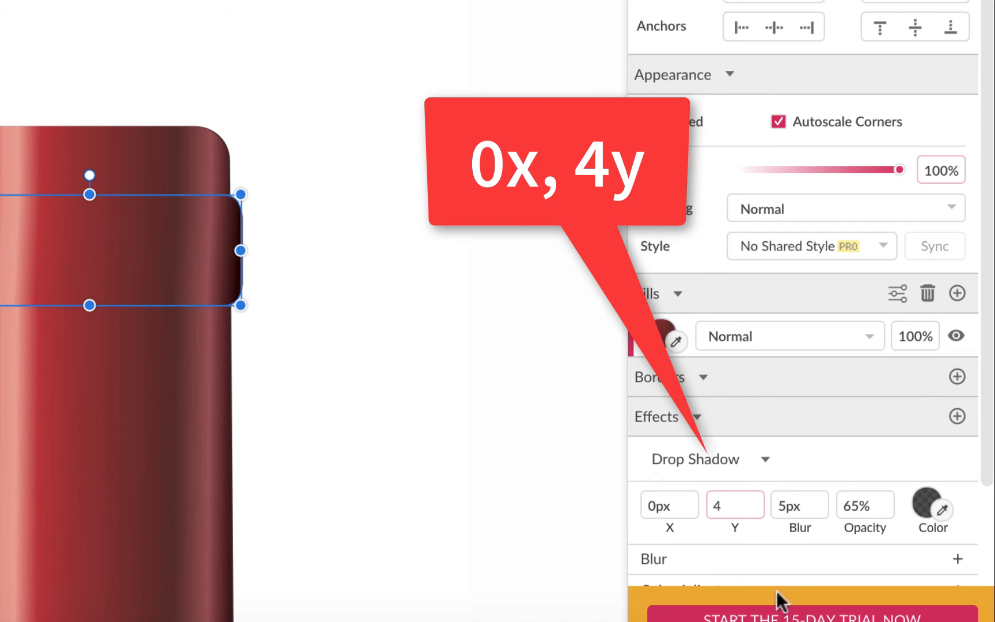
pyautogui.click(795, 504)
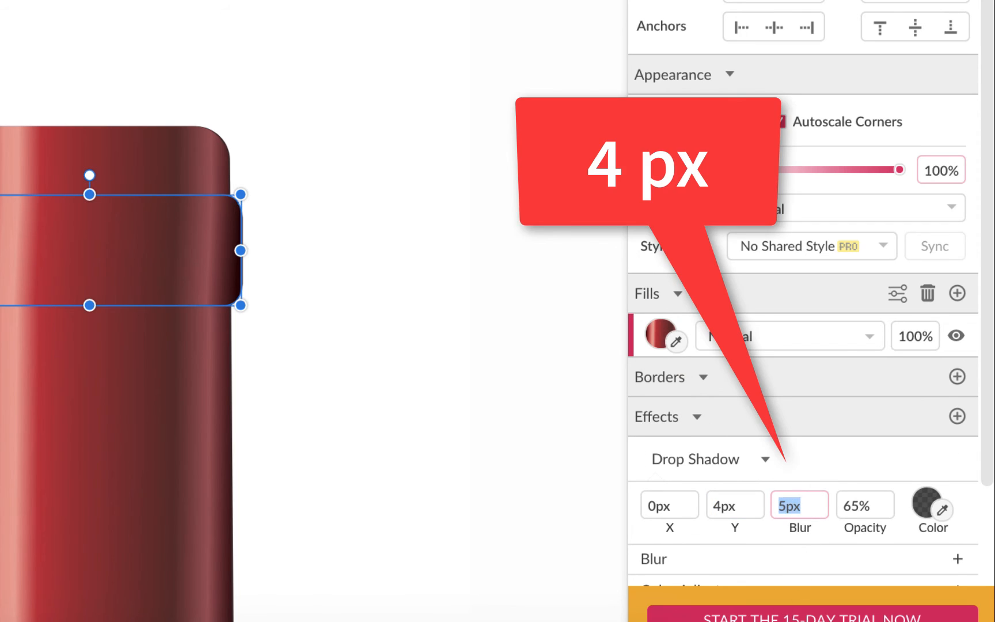
pyautogui.write('4')
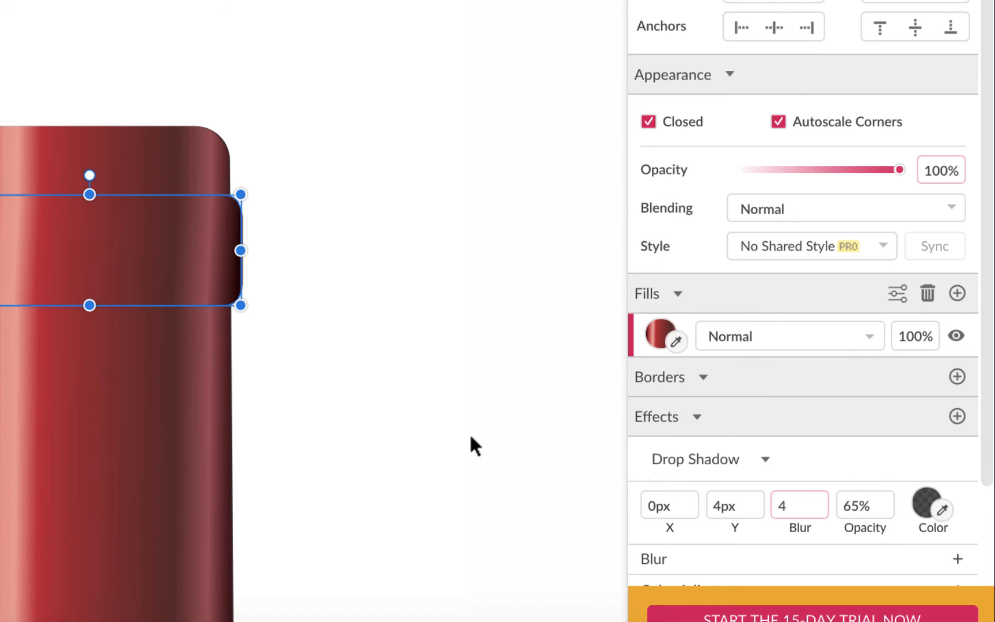
pyautogui.click(161, 242)
pyautogui.hotkey('ctrl', '-')
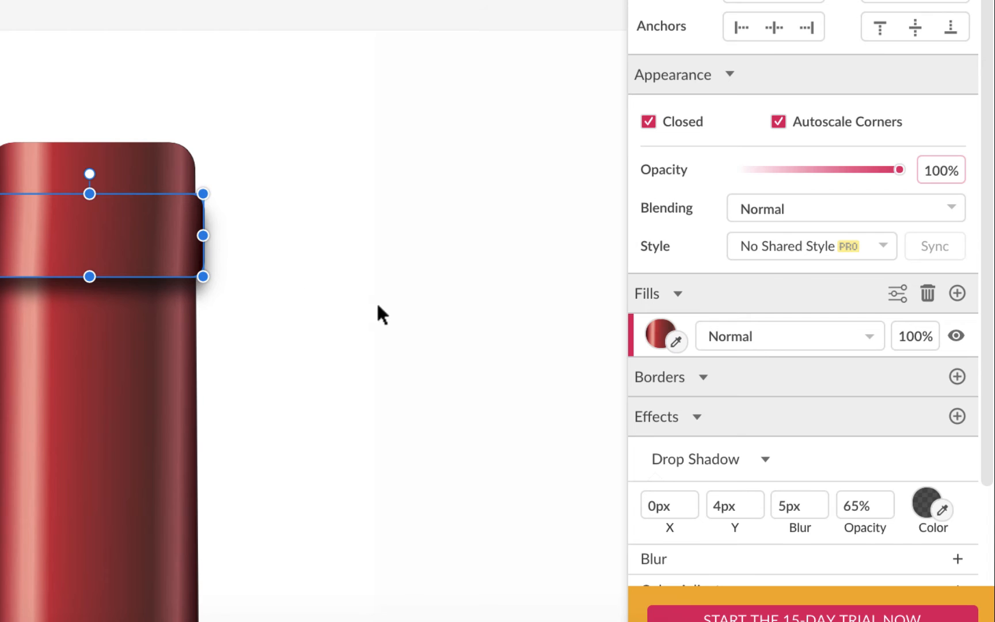
# - Set the band's drop shadow to a 3 px Y offset, 3 px blur and 50% opacity
pyautogui.click(725, 508)
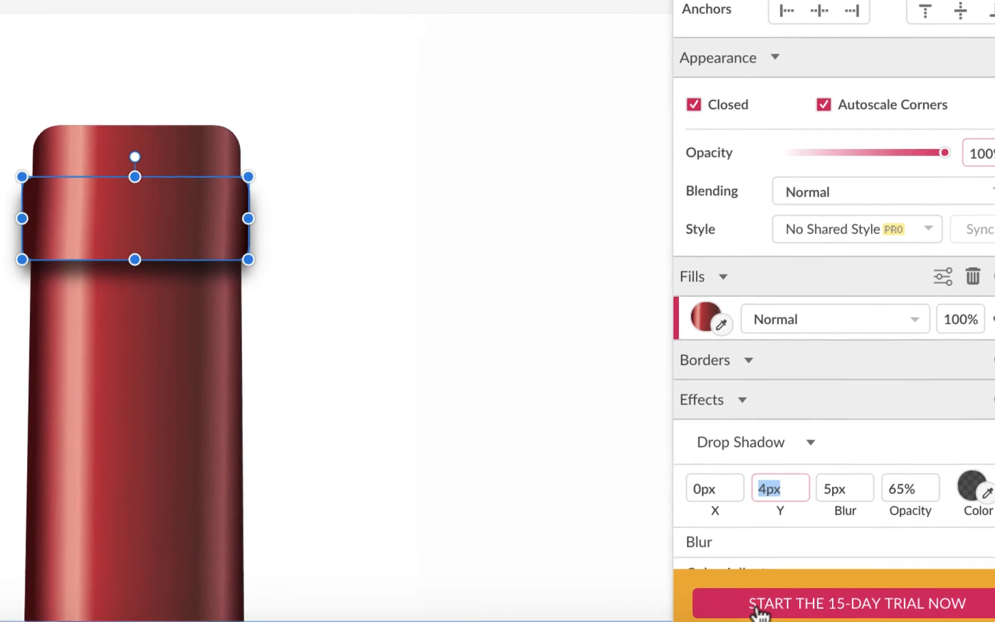
pyautogui.write('3')
pyautogui.press('Return')
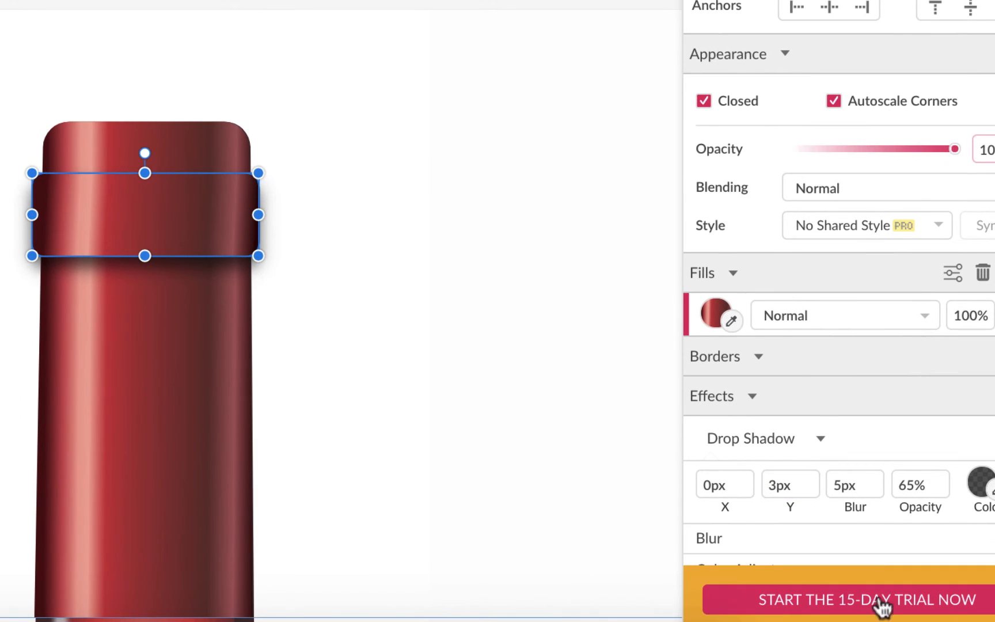
pyautogui.click(855, 497)
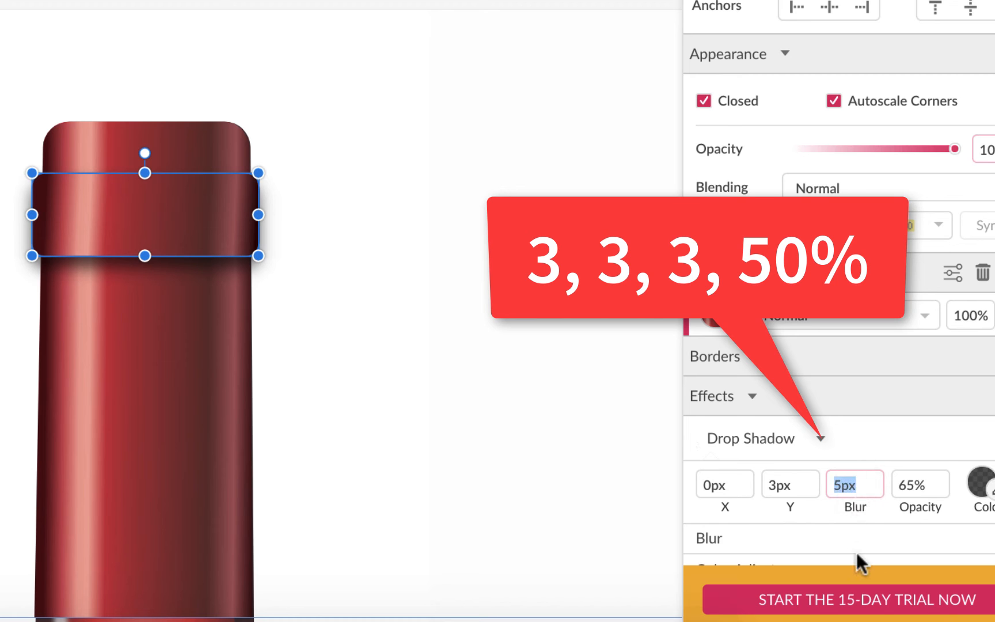
pyautogui.write('3')
pyautogui.press('Return')
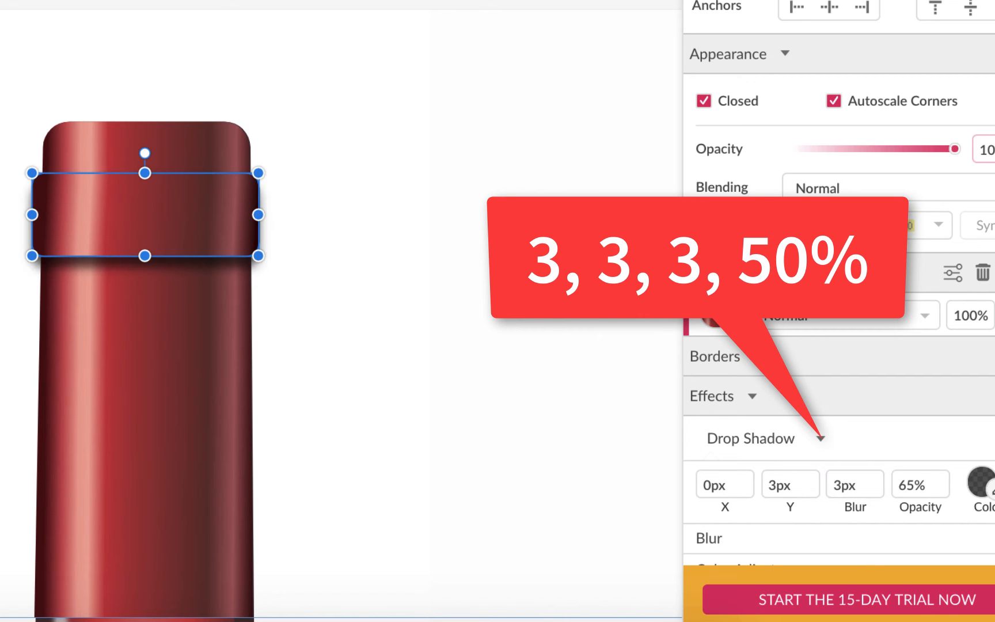
pyautogui.click(916, 486)
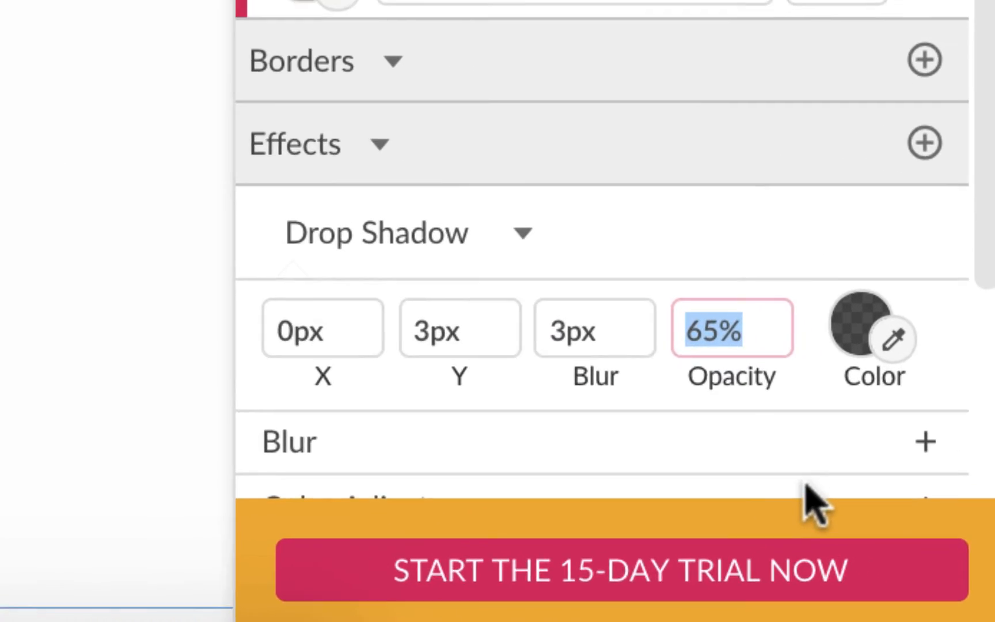
pyautogui.write('50')
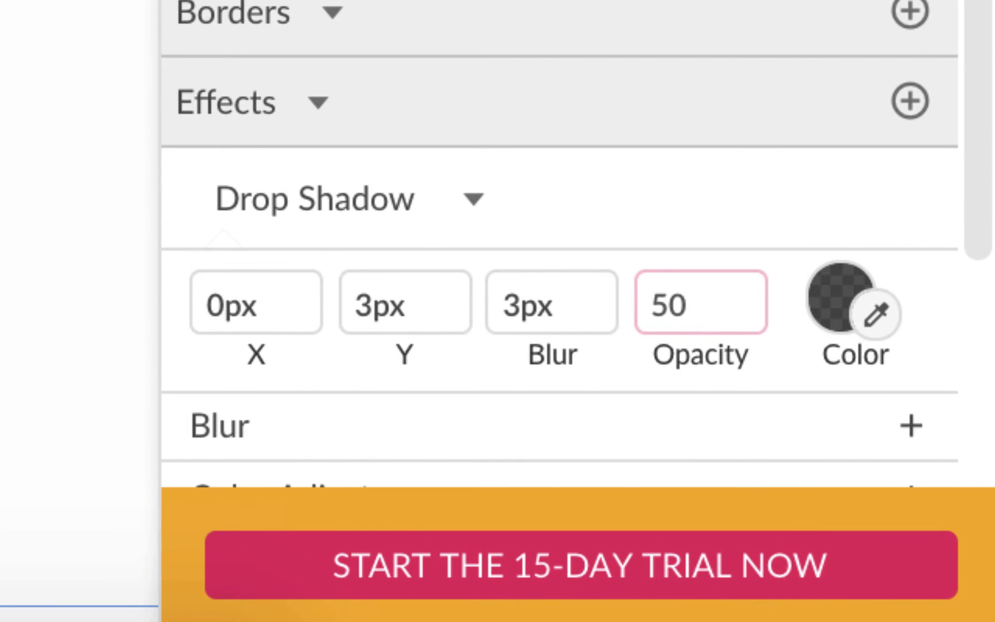
pyautogui.press('Return')
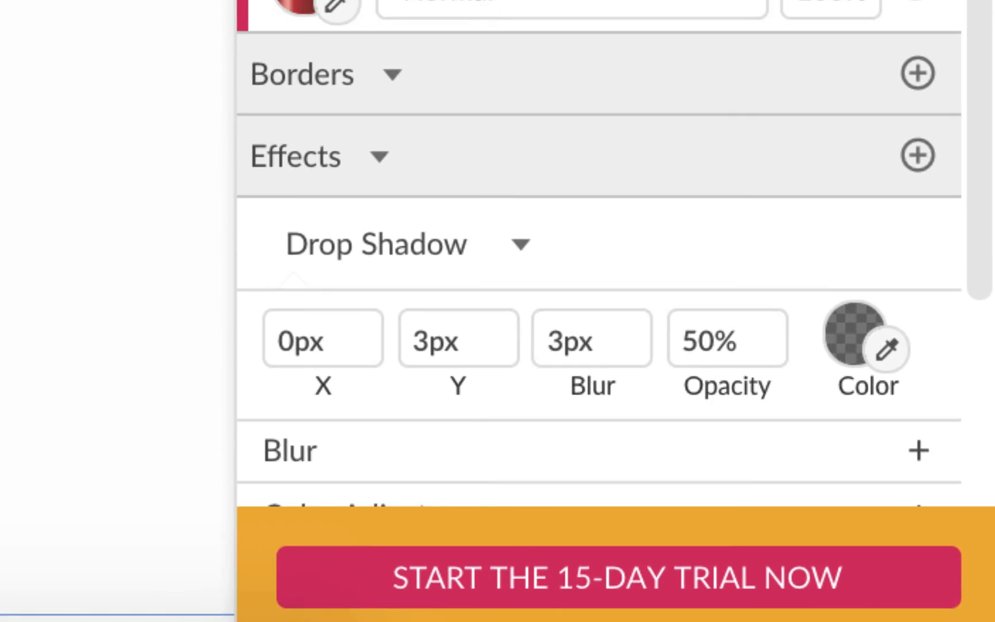
# - Curve the ring band's upper and lower edges slightly upward with the Subselect tool so the band looks round
pyautogui.click(397, 286)
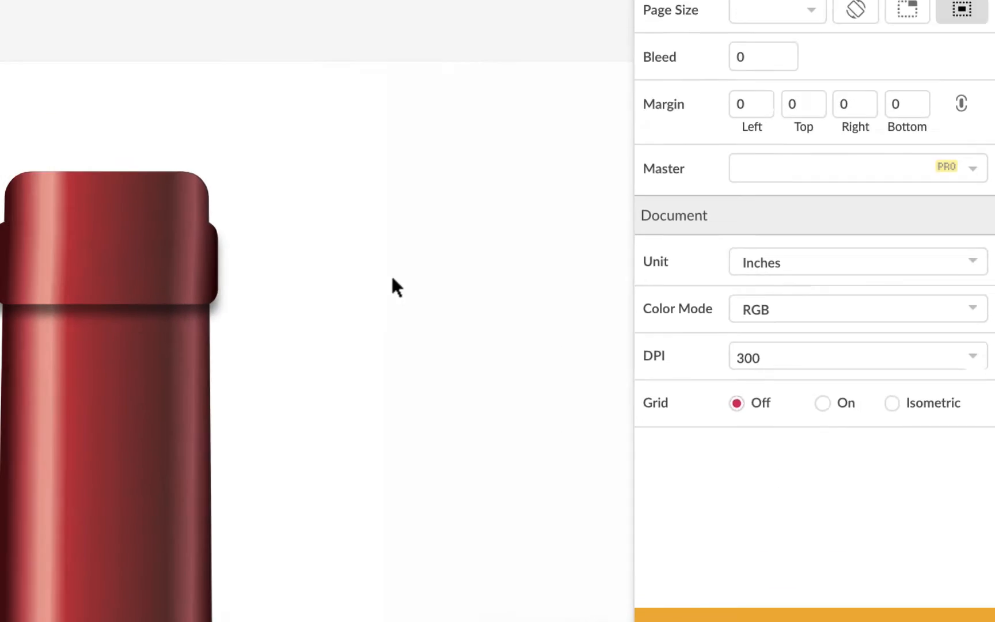
pyautogui.scroll(-2, 392, 278)
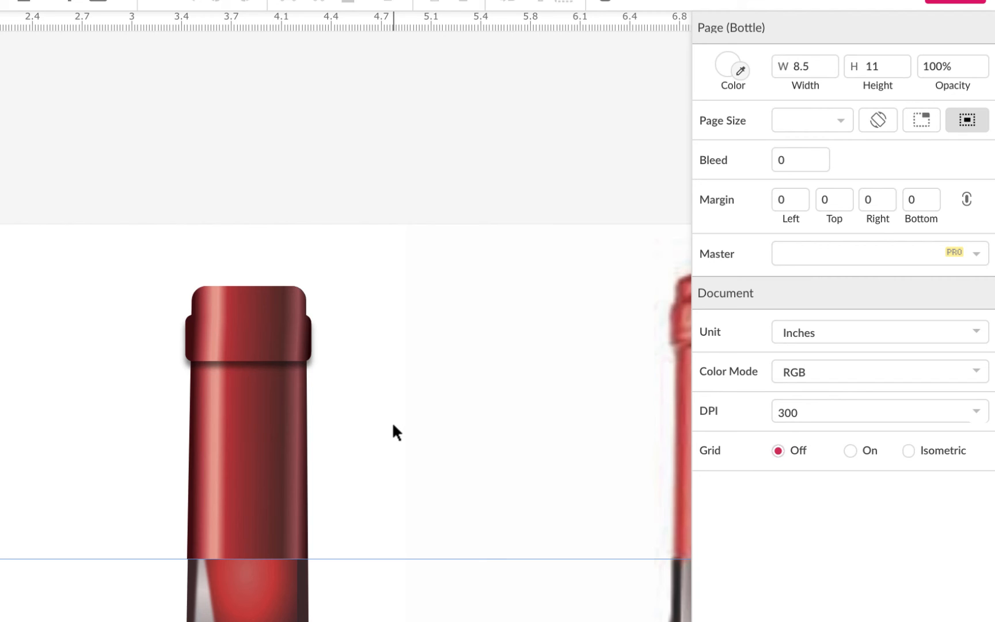
pyautogui.scroll(-2, 372, 341)
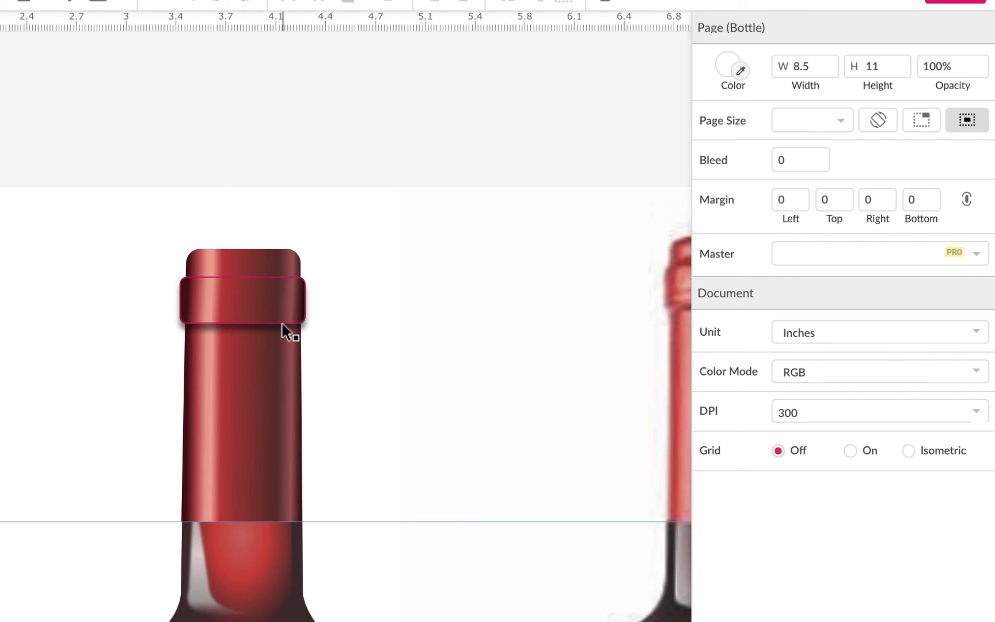
pyautogui.scroll(5, 282, 323)
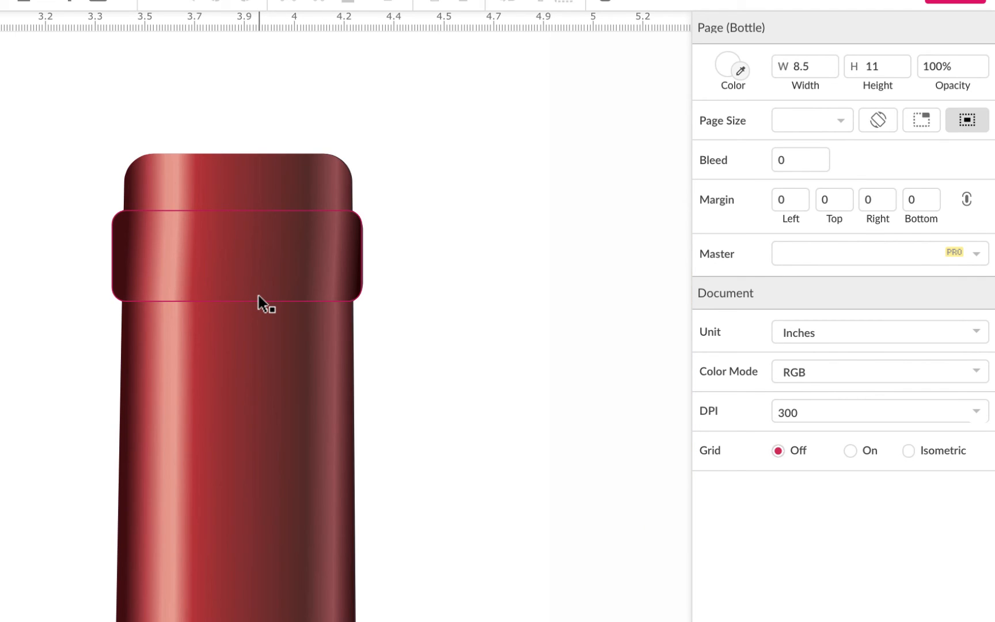
pyautogui.scroll(-2, 259, 296)
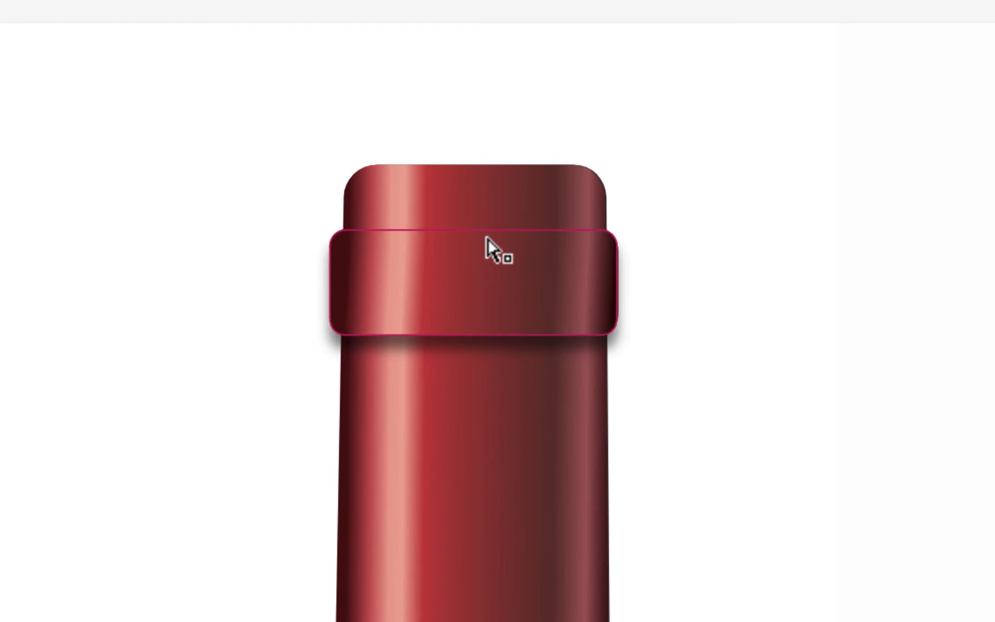
pyautogui.click(251, 257)
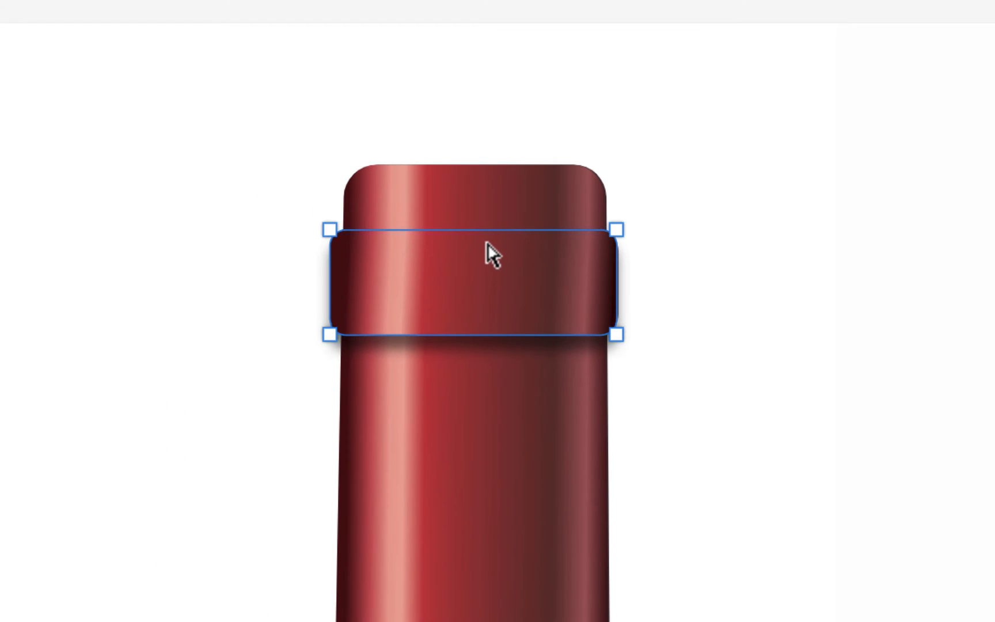
pyautogui.moveTo(475, 230)
pyautogui.mouseDown()
pyautogui.moveTo(474, 209)
pyautogui.moveTo(470, 222)
pyautogui.mouseUp()
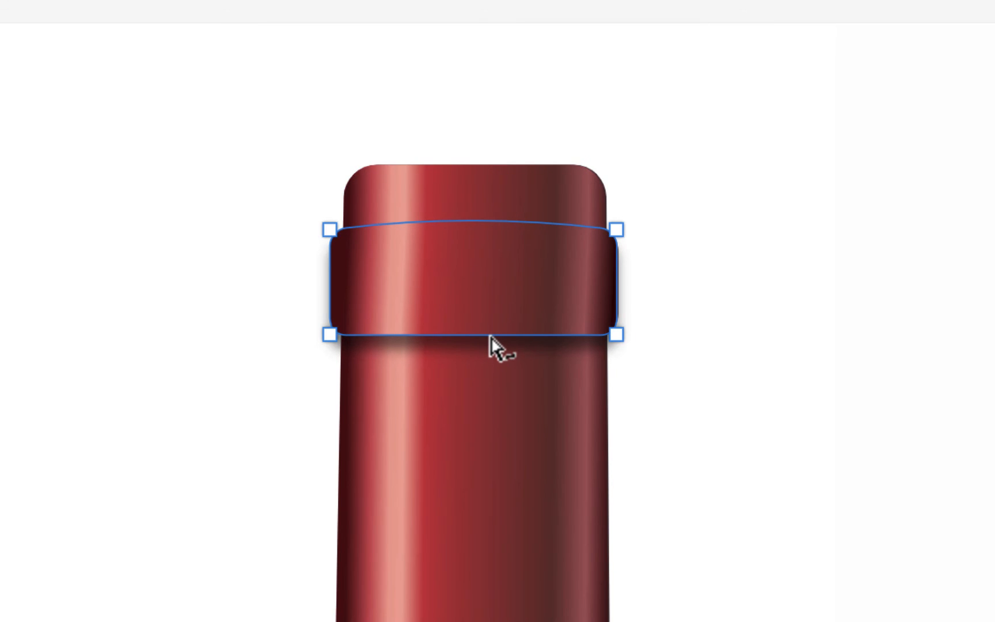
pyautogui.moveTo(489, 335)
pyautogui.mouseDown()
pyautogui.moveTo(489, 321)
pyautogui.moveTo(474, 333)
pyautogui.mouseUp()
pyautogui.click(754, 280)
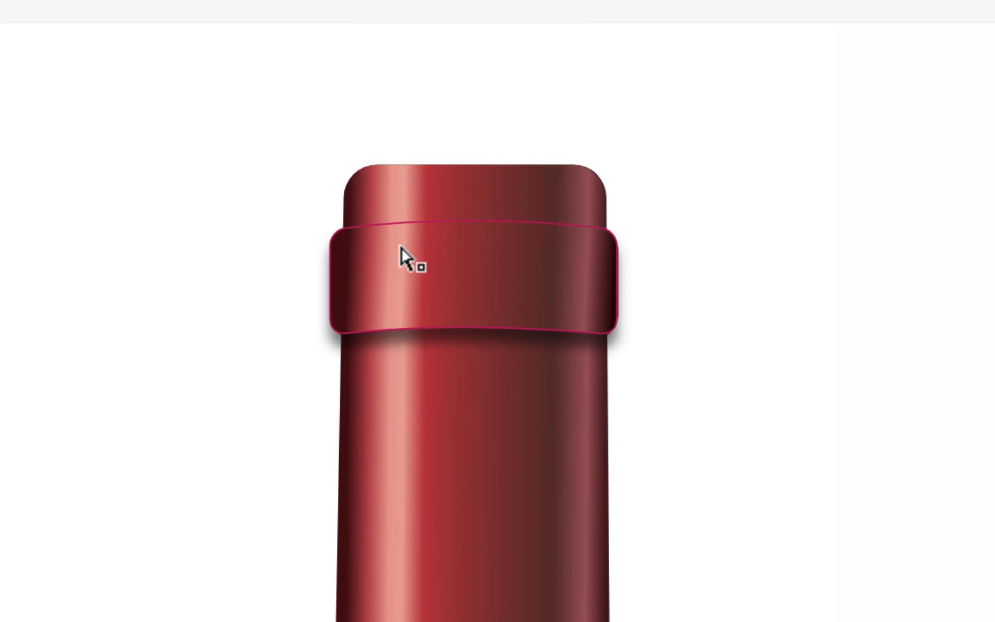
# - Add a black border with a width of .25 to the ring band and deselect it
pyautogui.click(550, 267)
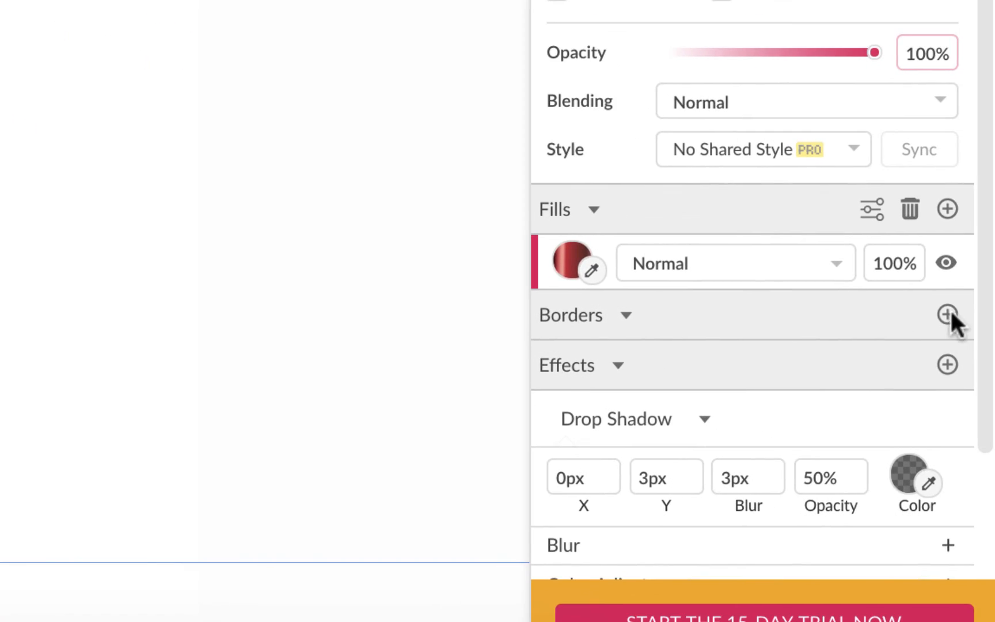
pyautogui.click(949, 311)
pyautogui.click(644, 354)
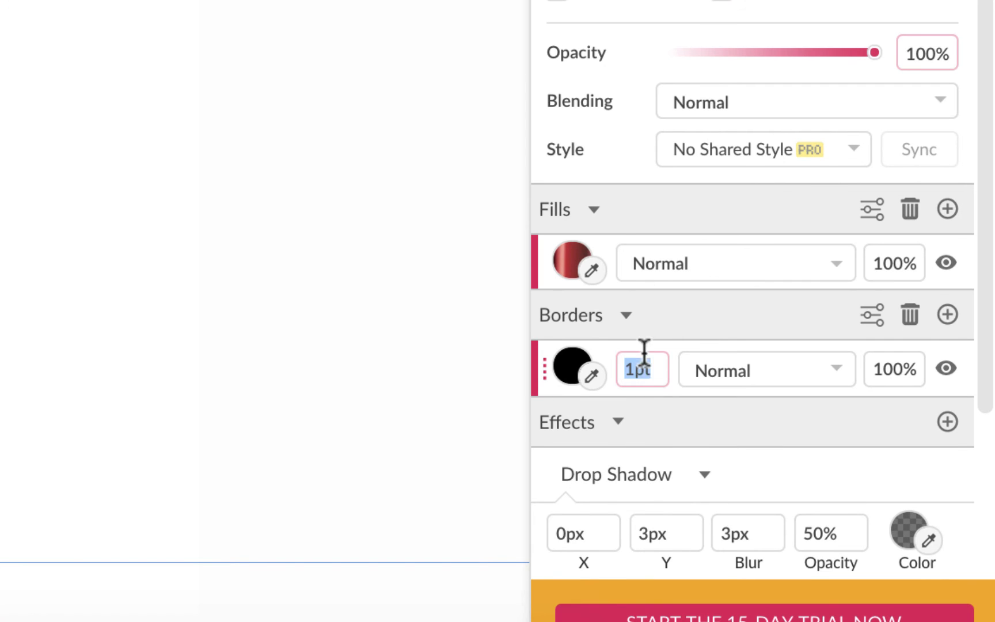
pyautogui.write('.')
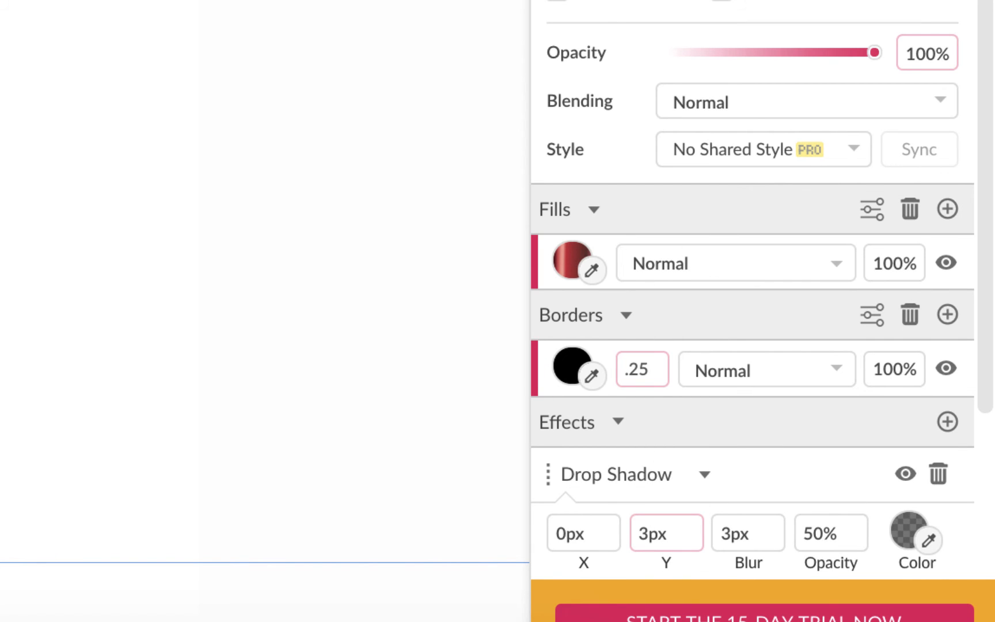
pyautogui.write('25')
pyautogui.press('Return')
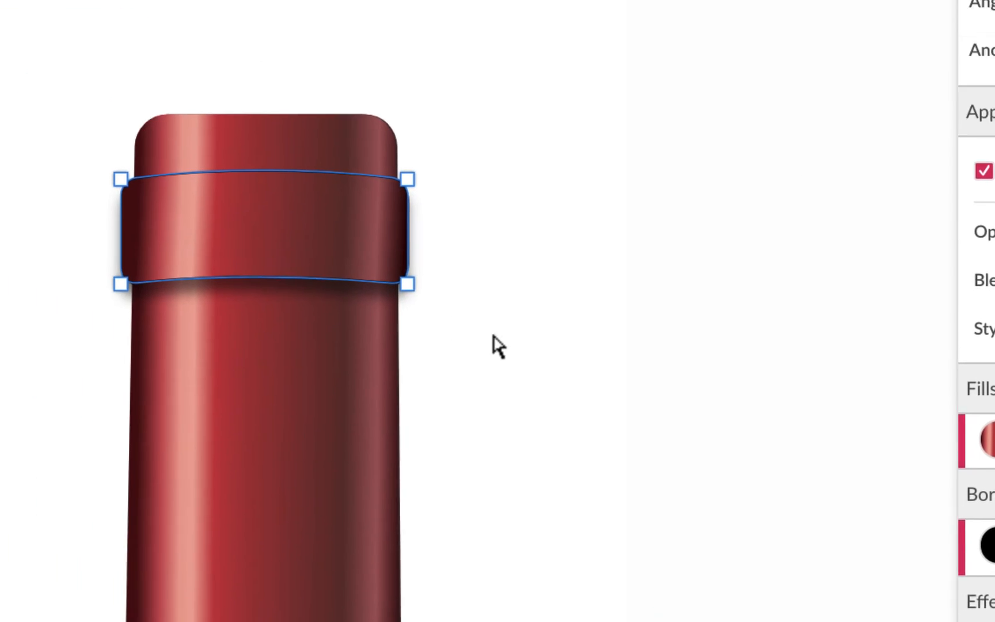
pyautogui.click(494, 338)
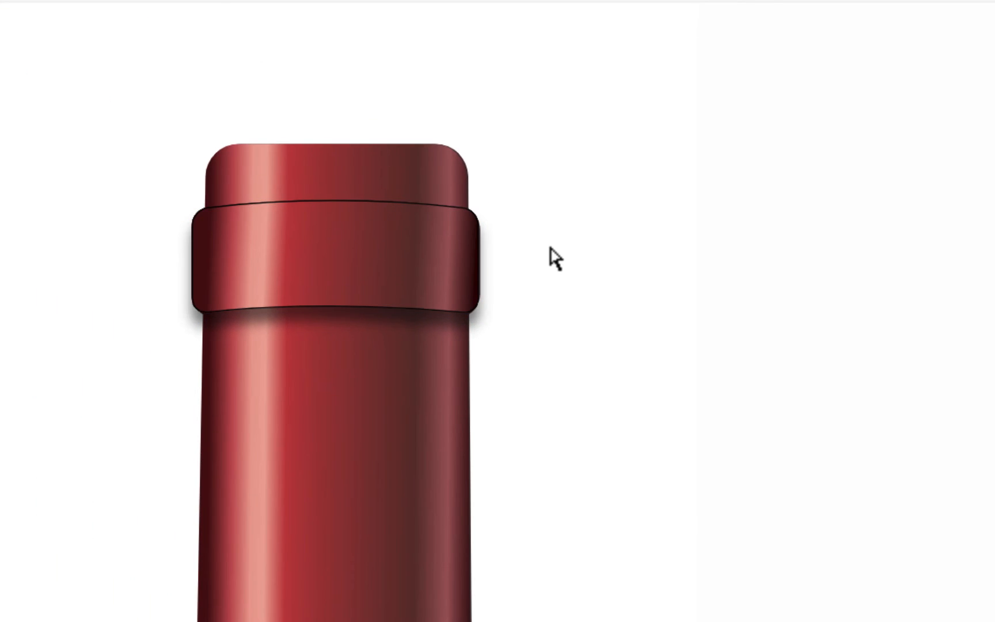
# - Compare the drawn bottle with the reference bottle from the foil capsule down to the base
pyautogui.scroll(-5, 552, 258)
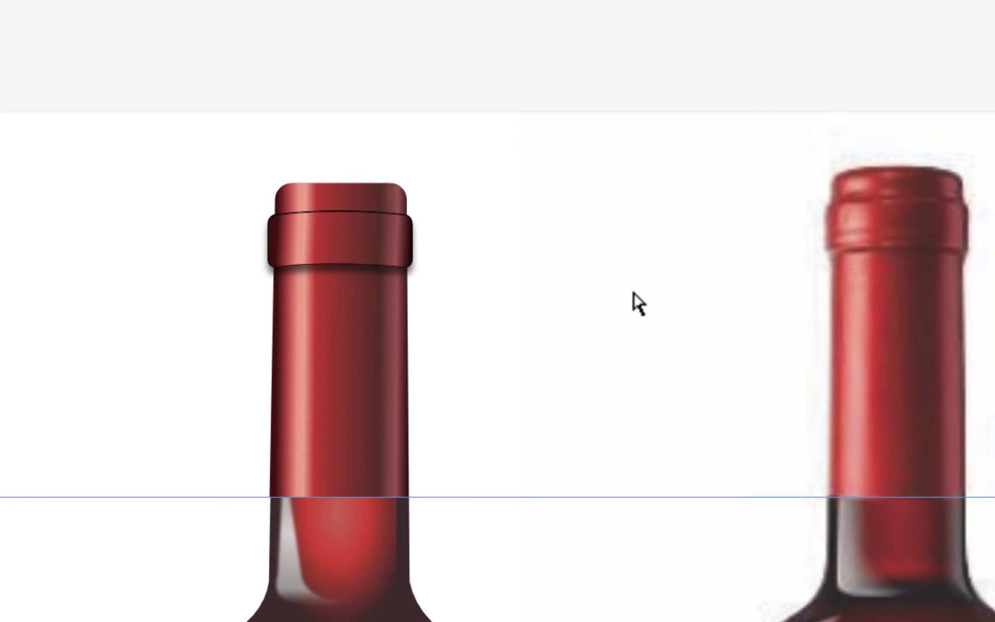
pyautogui.scroll(-5, 583, 267)
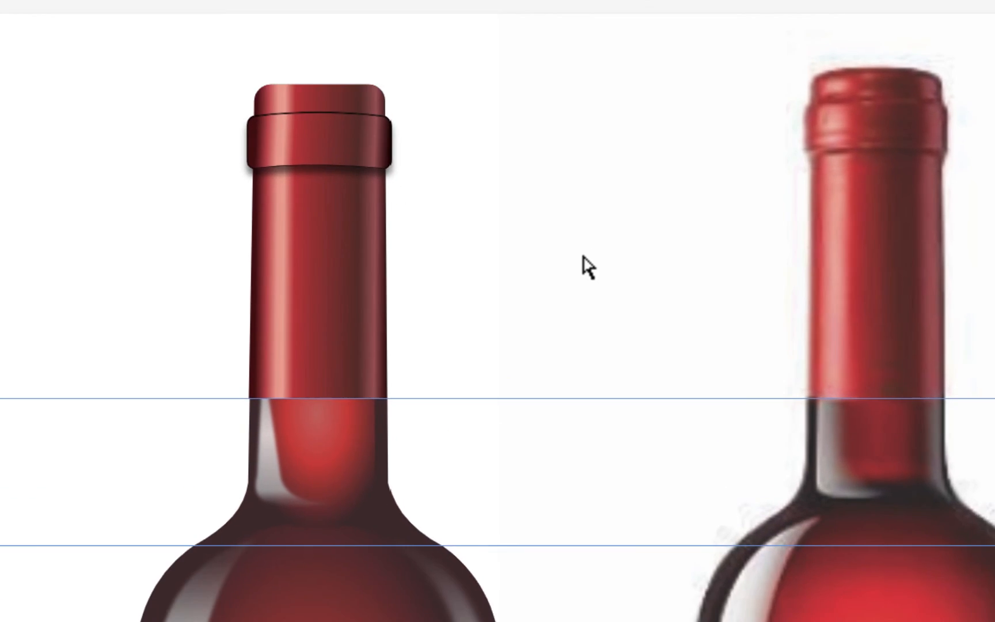
pyautogui.scroll(-9, 584, 267)
pyautogui.hotkey('ctrl', '-')
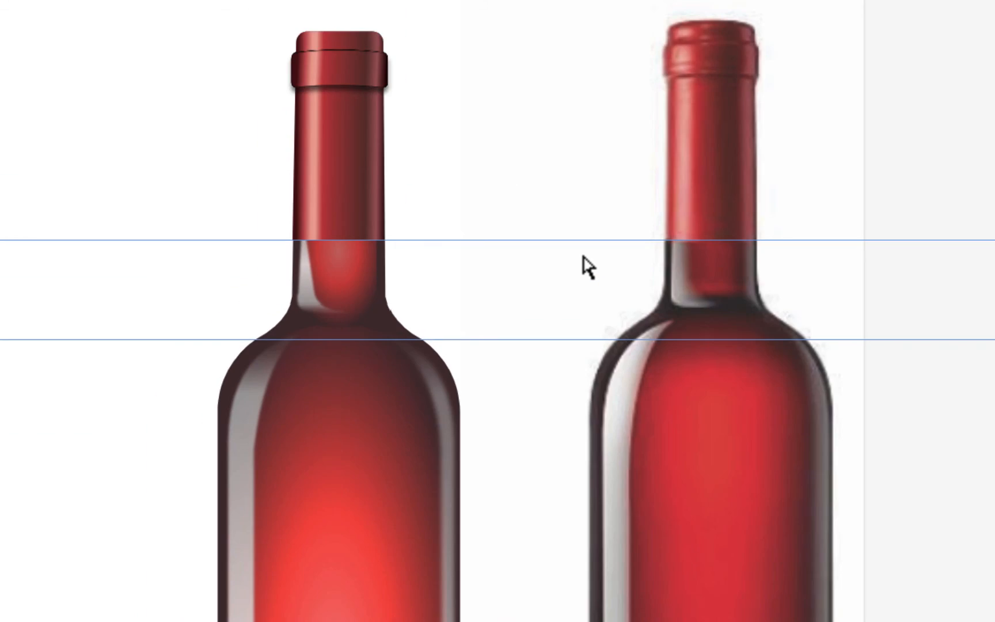
pyautogui.scroll(-5, 584, 267)
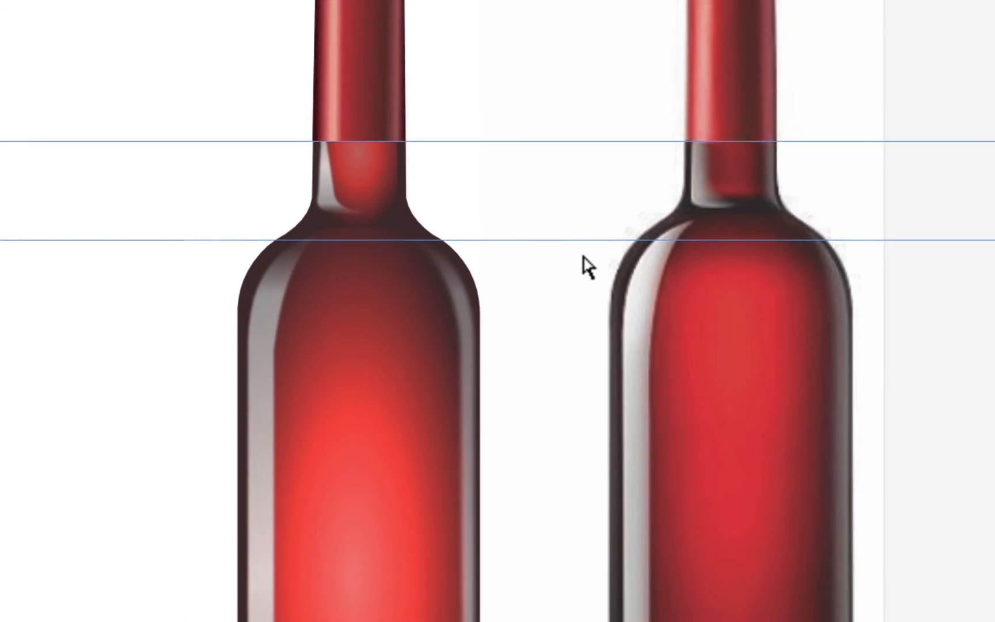
pyautogui.hscroll(4, 584, 267)
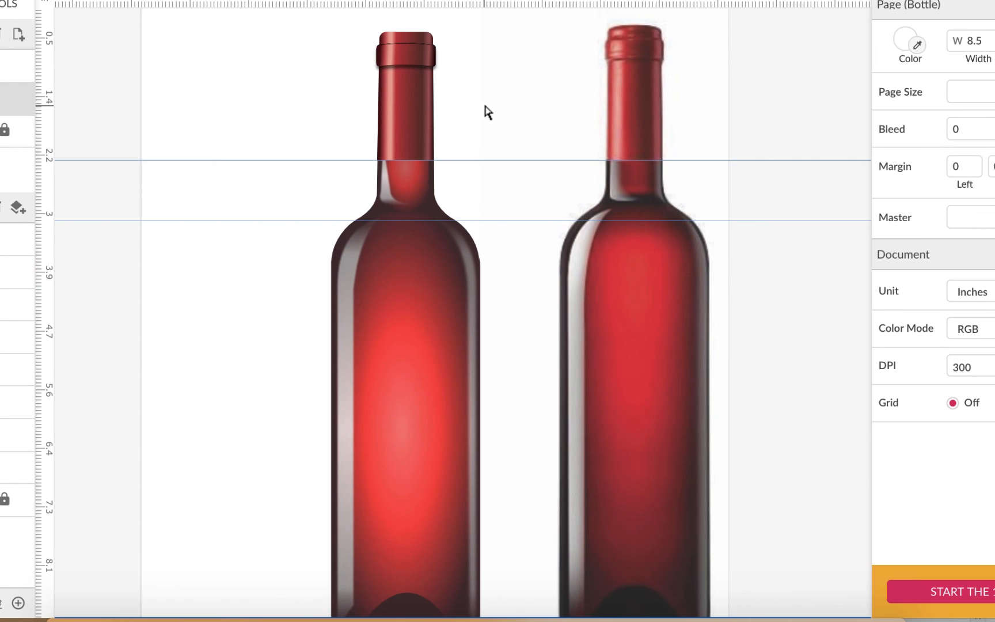
pyautogui.scroll(-1, 547, 112)
pyautogui.scroll(-3, 521, 109)
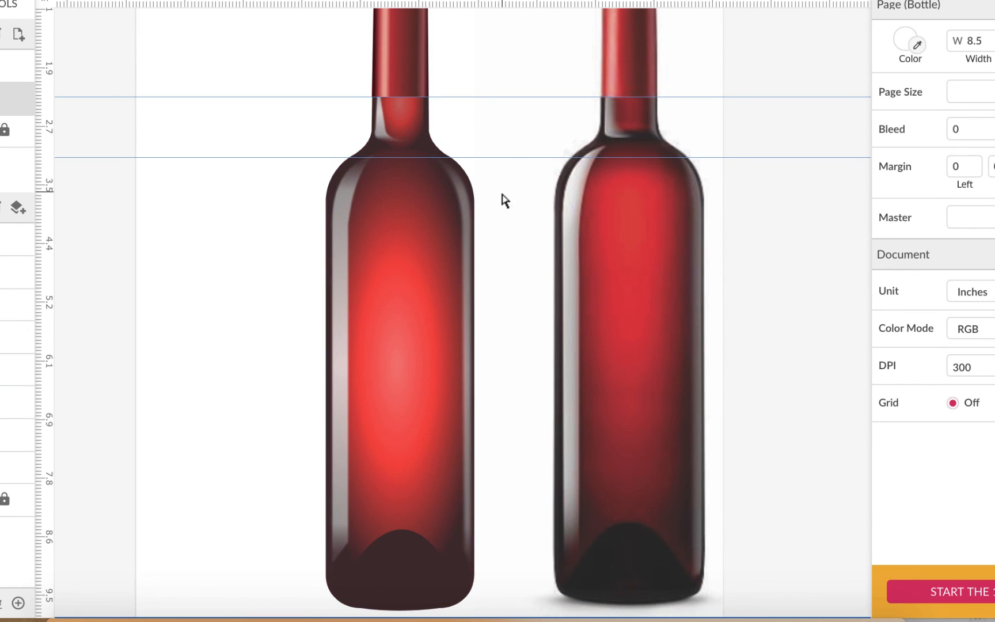
pyautogui.scroll(3, 504, 226)
pyautogui.scroll(-2, 504, 226)
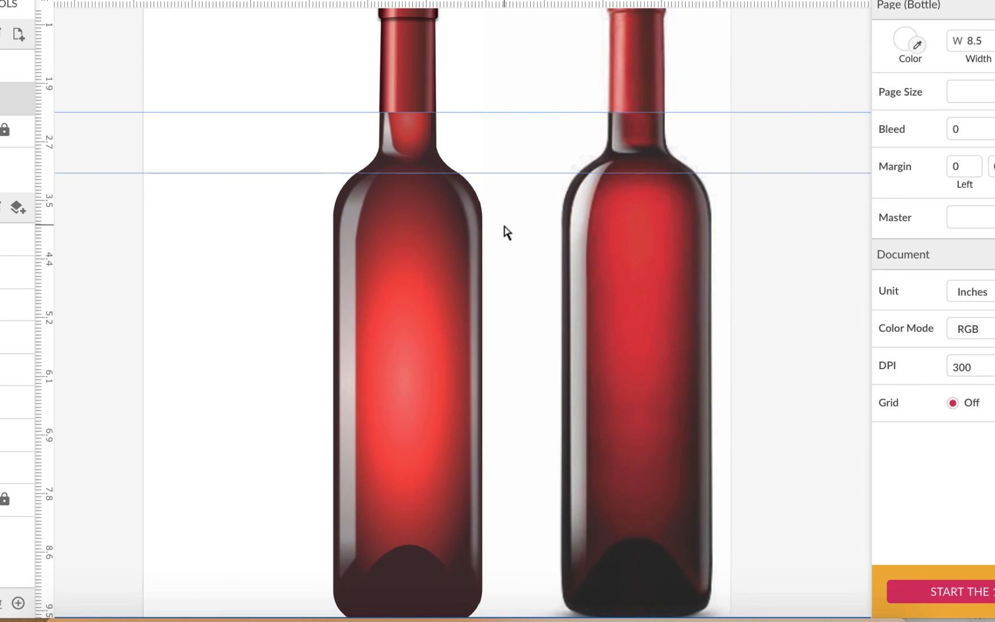
pyautogui.press('super+minus')
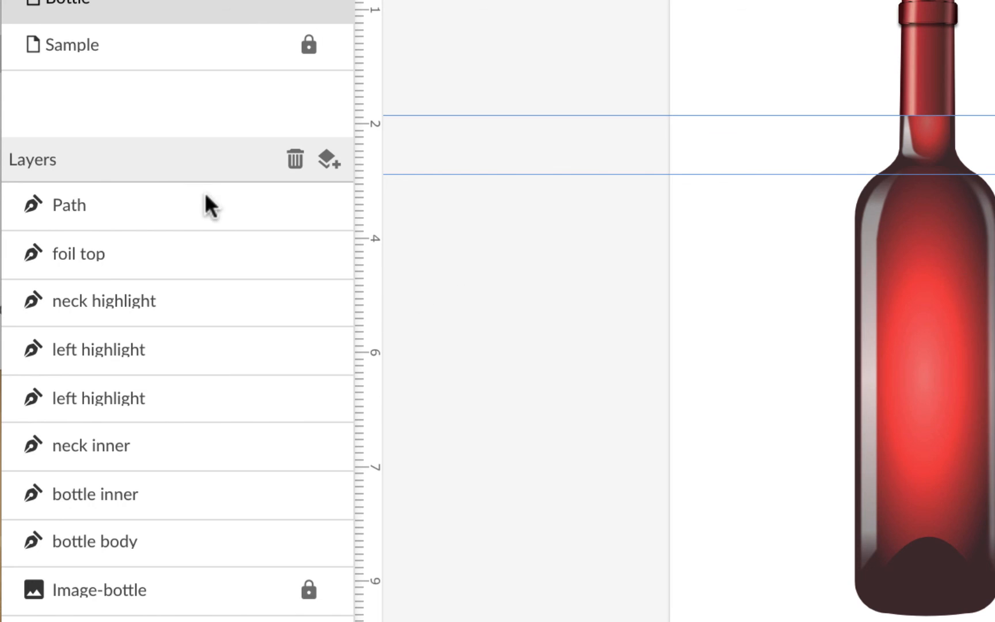
# - Add a layer group above the bottle shapes and name it "bottle"
pyautogui.click(327, 162)
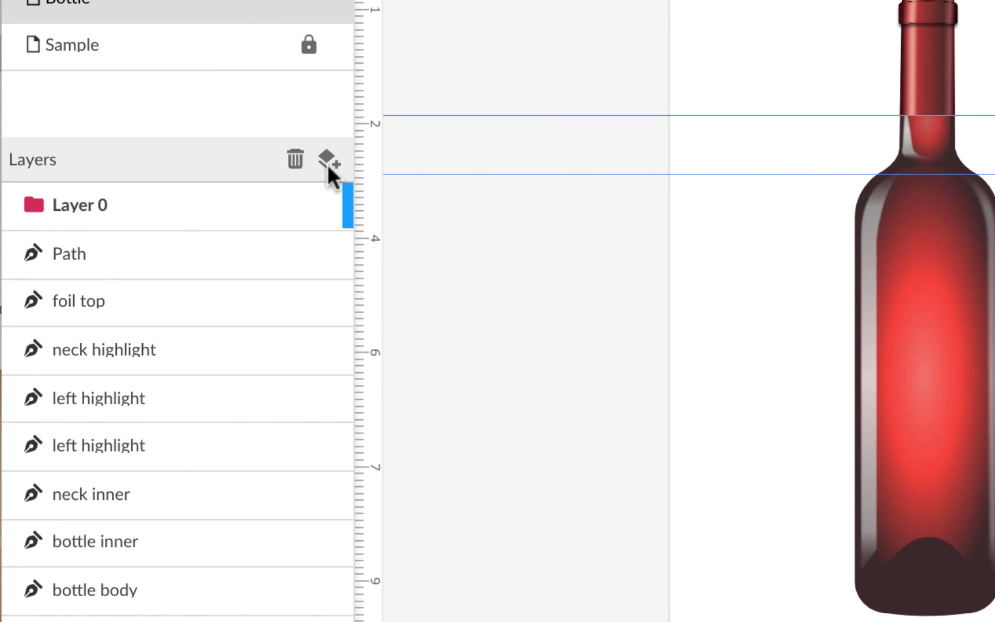
pyautogui.doubleClick(79, 206)
pyautogui.write('b')
pyautogui.write('ottle')
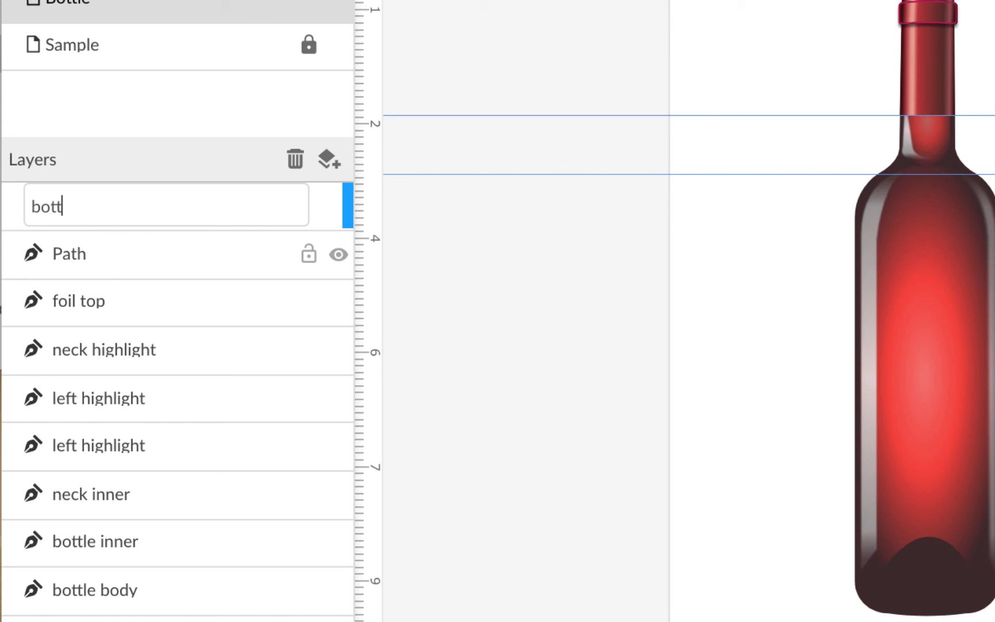
pyautogui.press('Return')
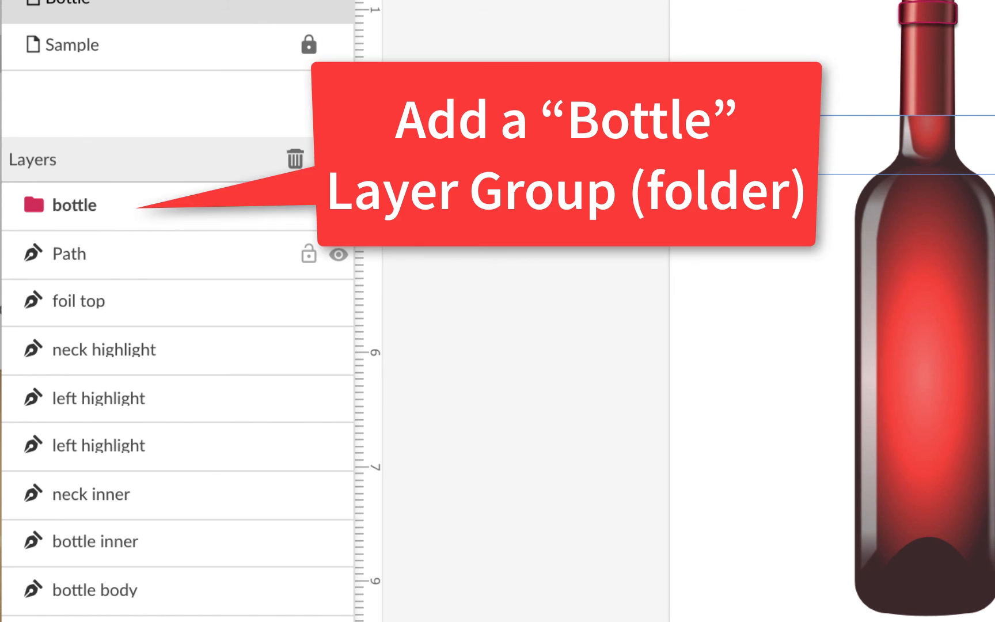
# - Rename the ring band's path layer as "foil lip"
pyautogui.click(126, 262)
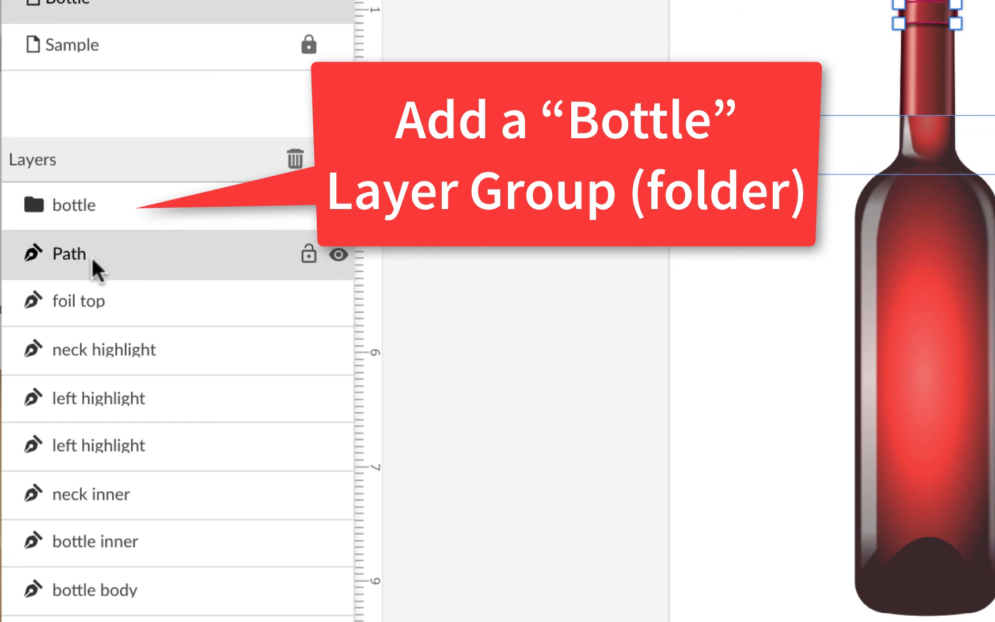
pyautogui.doubleClick(65, 252)
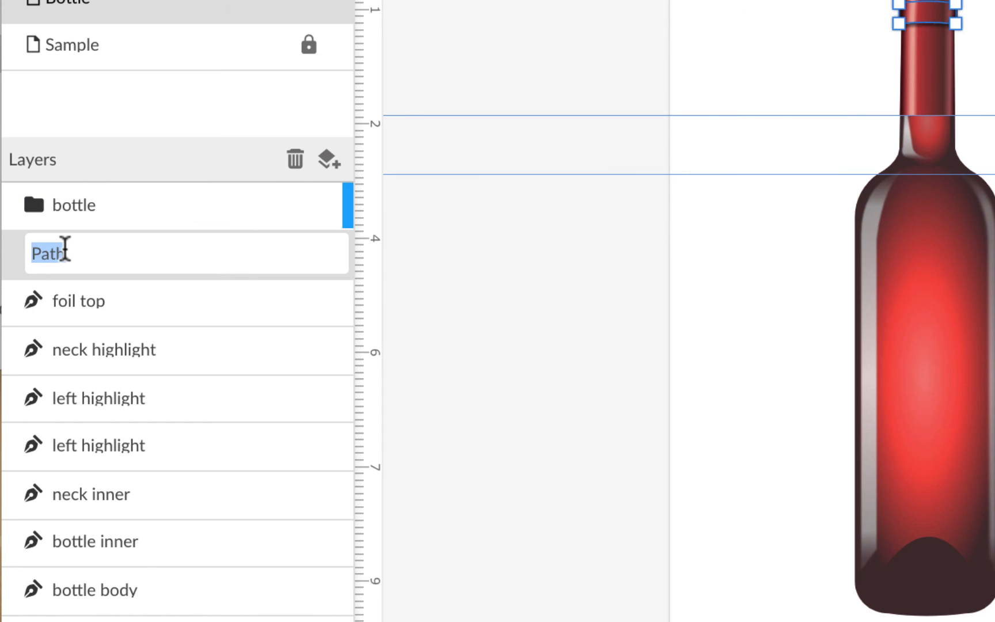
pyautogui.write('fo')
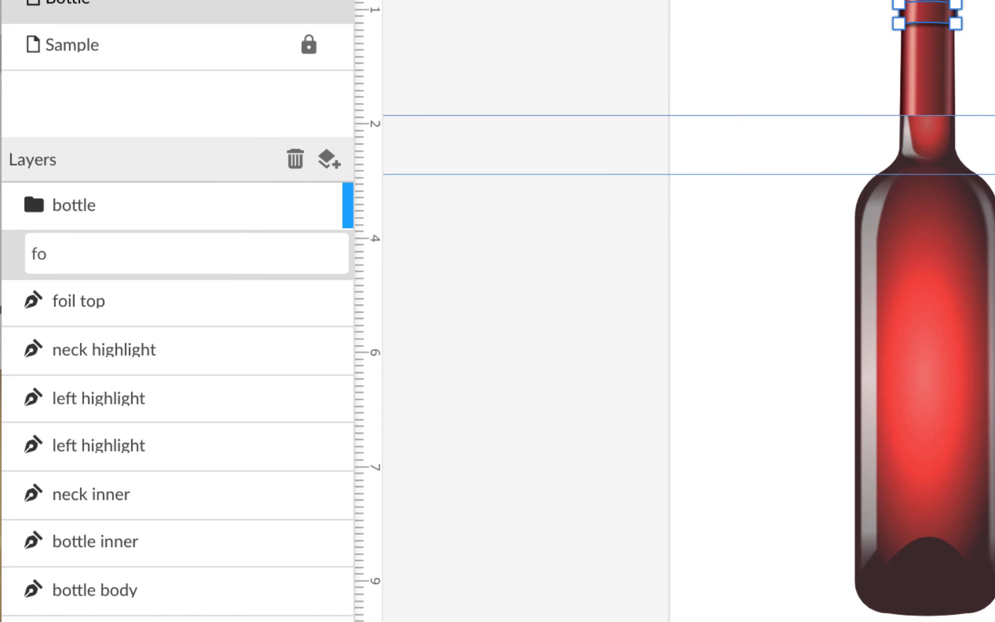
pyautogui.write('il lip')
pyautogui.press('Return')
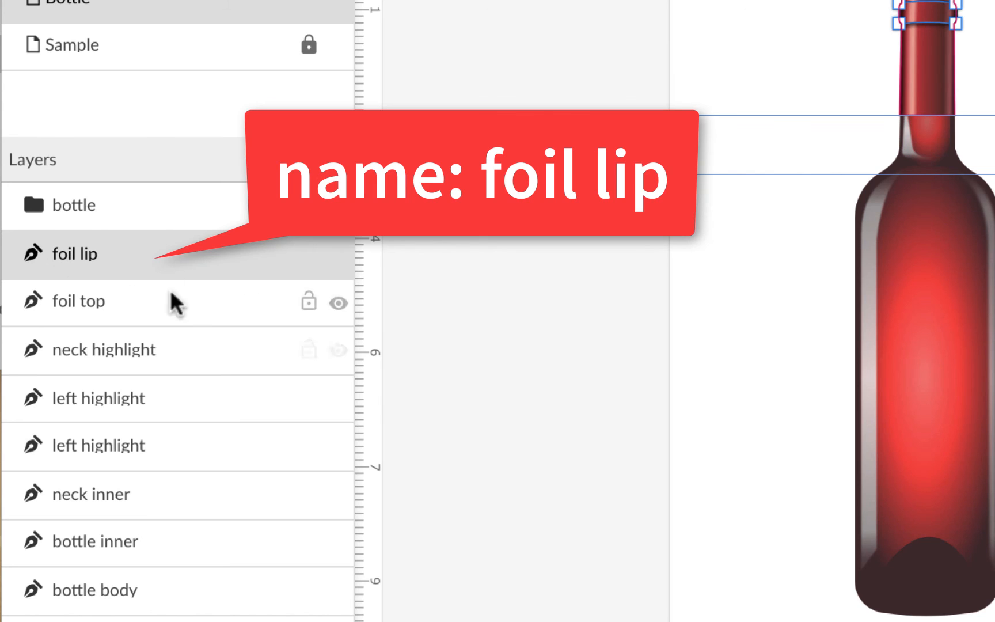
# - Move all layers from foil lip through bottle body into the bottle group and check it by toggling its visibility
pyautogui.keyDown('shift'); pyautogui.click(151, 591); pyautogui.keyUp('shift')
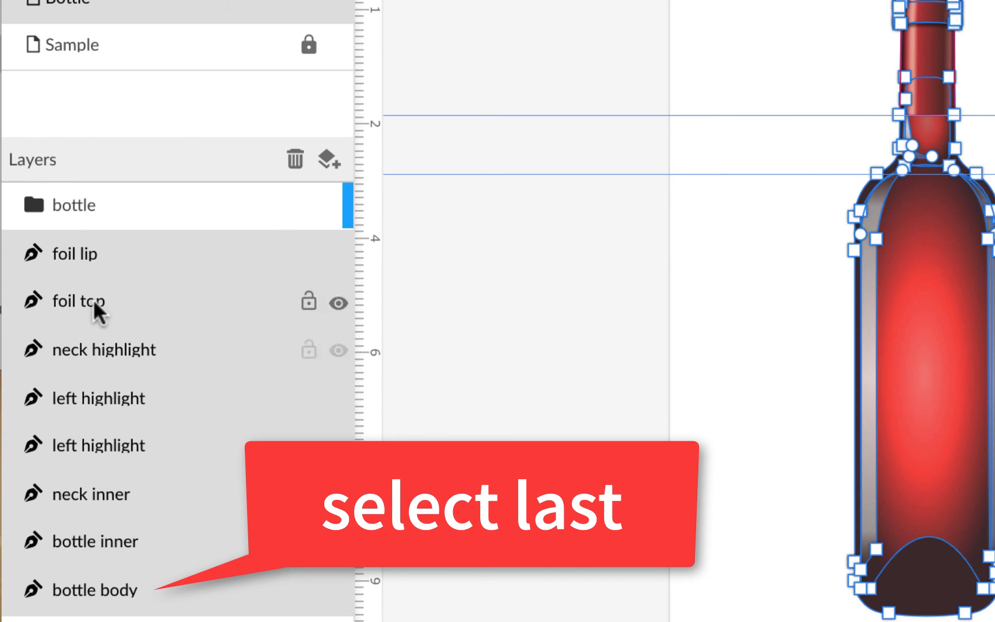
pyautogui.moveTo(96, 303); pyautogui.dragTo(121, 218)
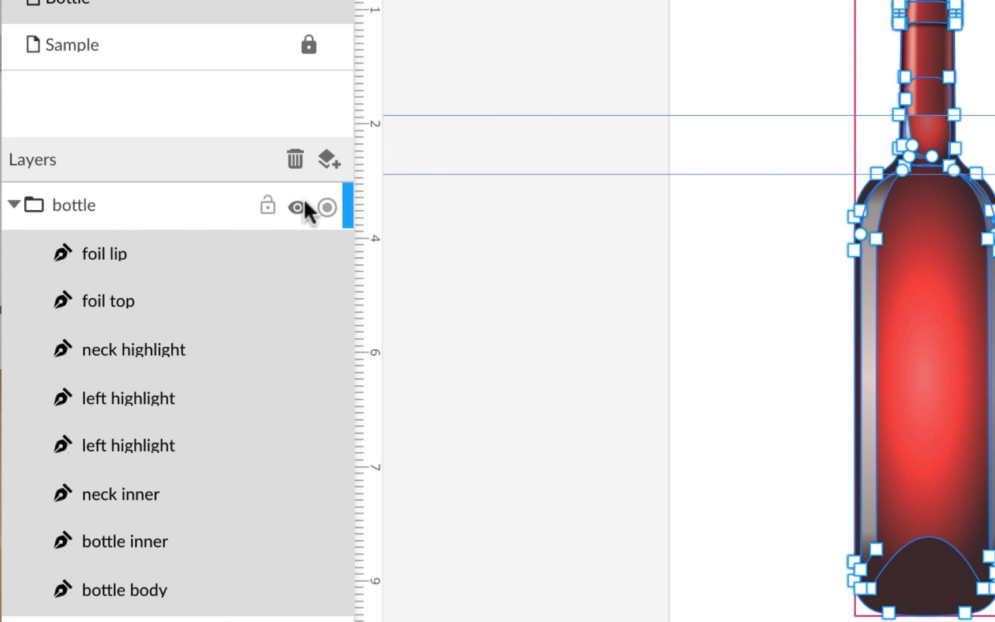
pyautogui.click(297, 206)
pyautogui.click(297, 206)
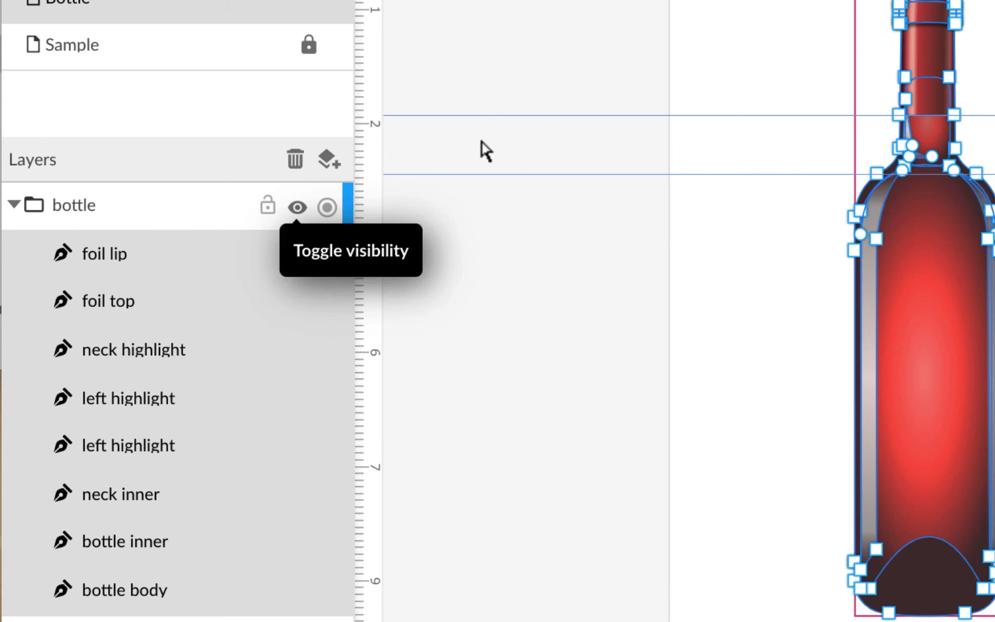
pyautogui.click(640, 110)
# - Switch to the Pointer tool and compare the bottle's neck and shoulders with the reference close up
pyautogui.click(489, 24)
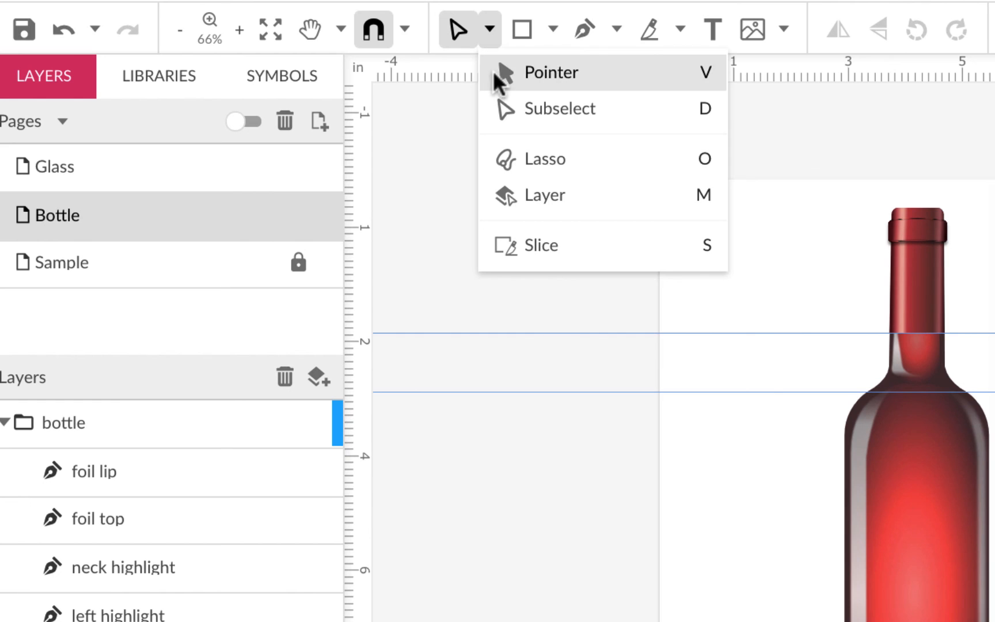
pyautogui.click(501, 73)
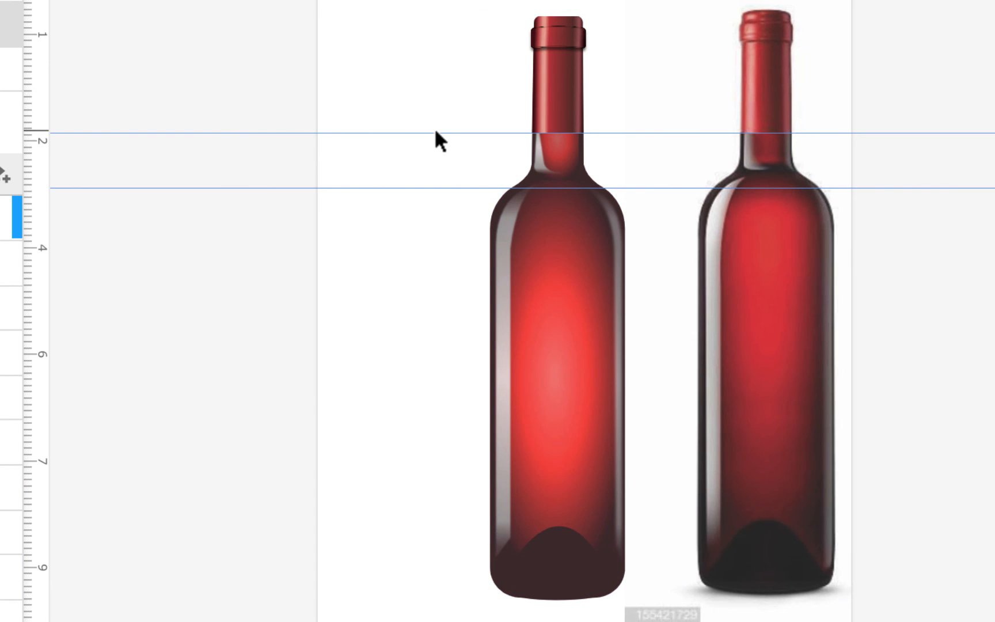
pyautogui.scroll(5, 434, 128)
pyautogui.scroll(6, 435, 129)
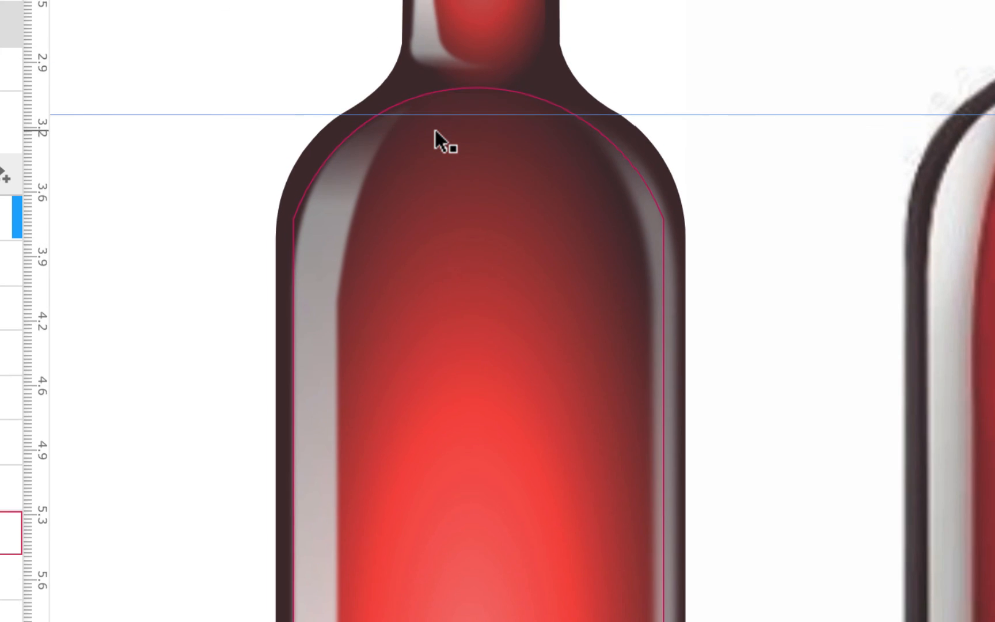
pyautogui.hscroll(4, 304, 160)
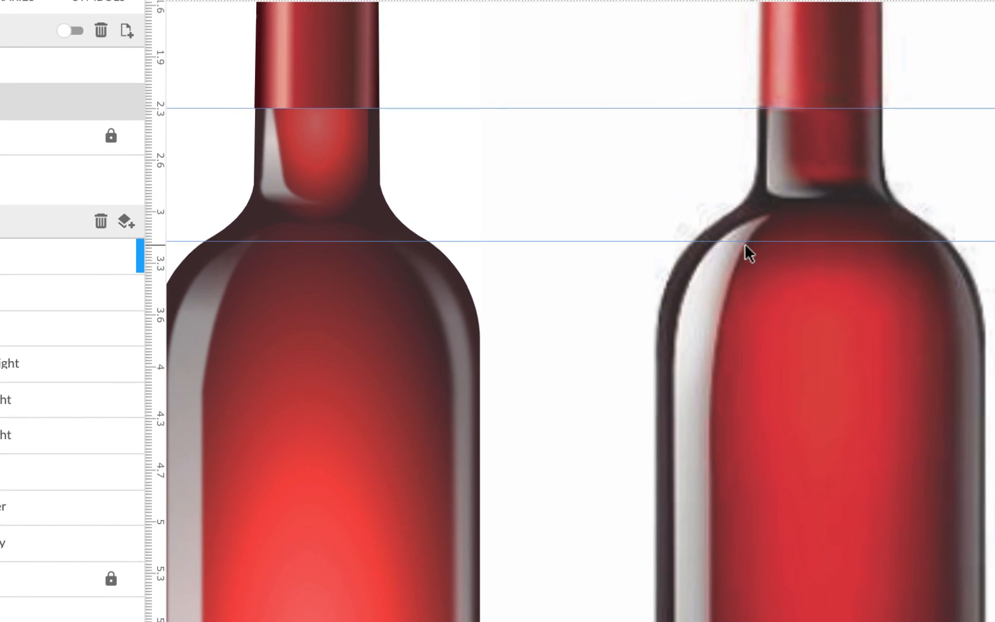
pyautogui.scroll(-5, 749, 254)
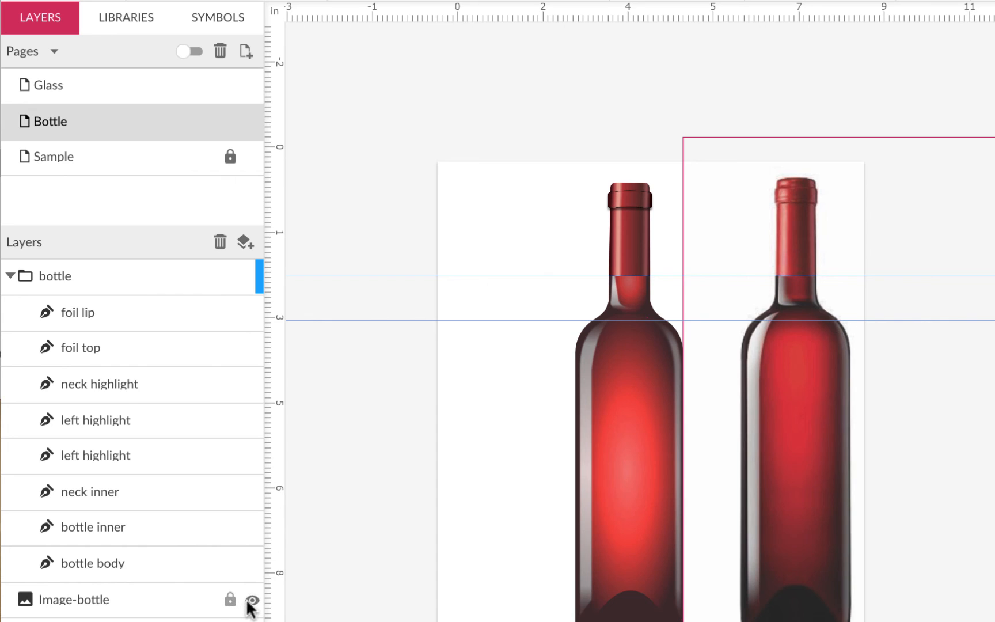
# - Hide the Image-bottle reference layer and the guide lines on the canvas
pyautogui.click(252, 600)
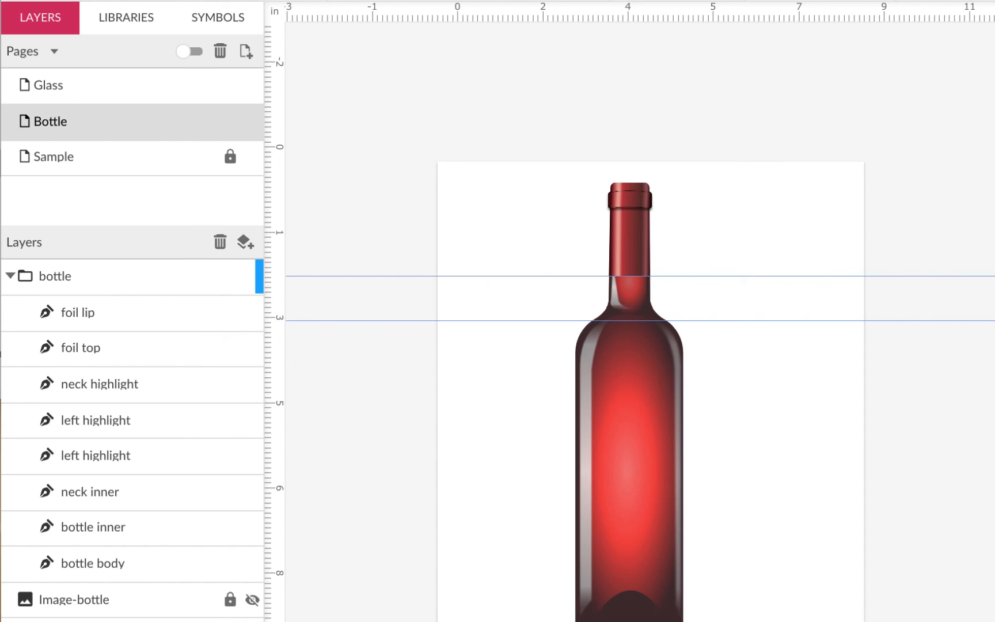
pyautogui.click(169, 0)
pyautogui.moveTo(207, 180)
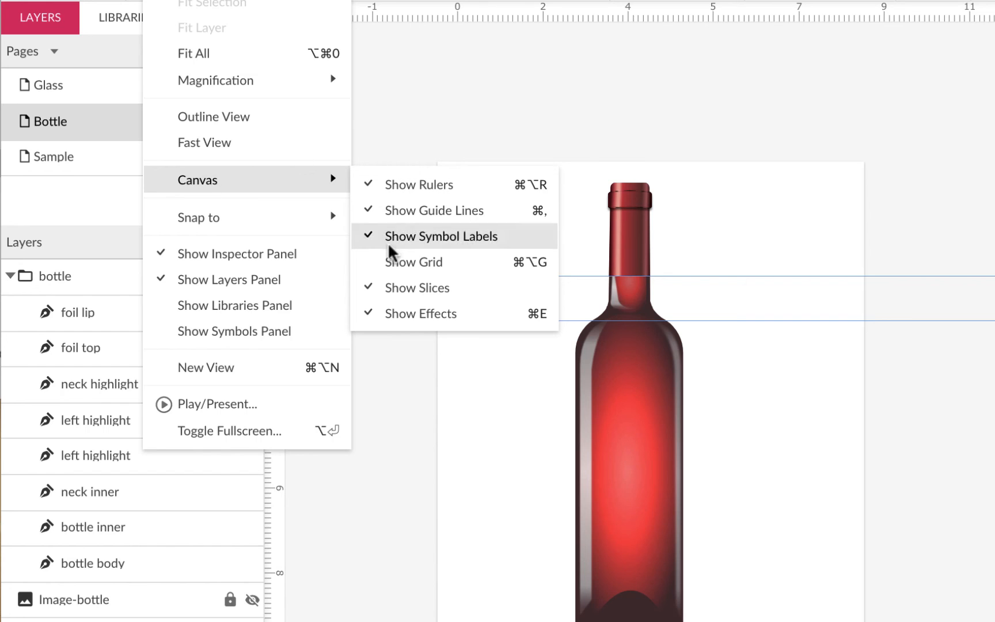
pyautogui.click(397, 210)
# - Save the document with the finished bottle
pyautogui.scroll(-3, 956, 189)
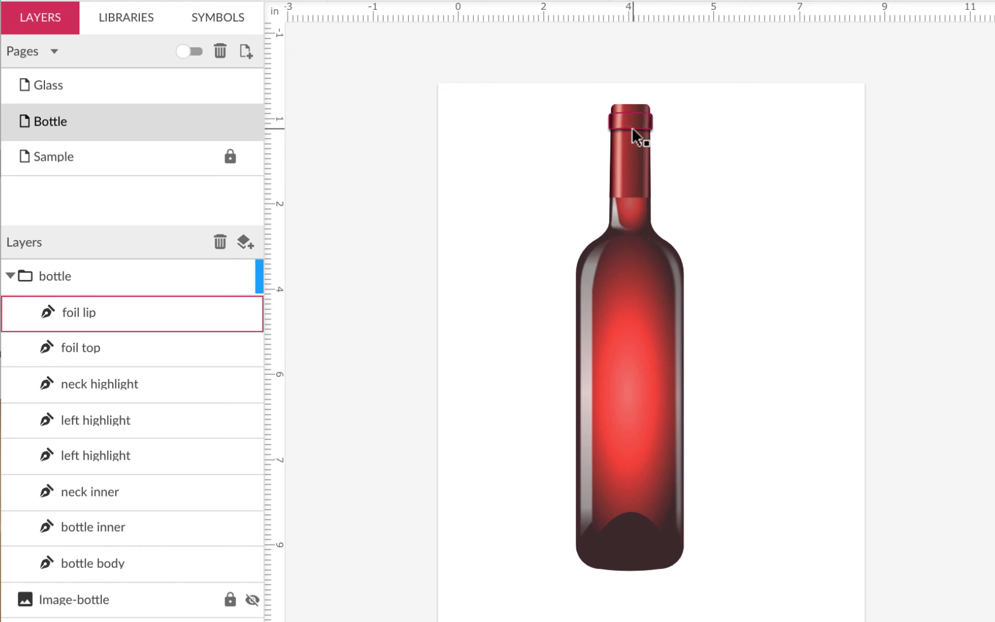
pyautogui.click(26, 101)
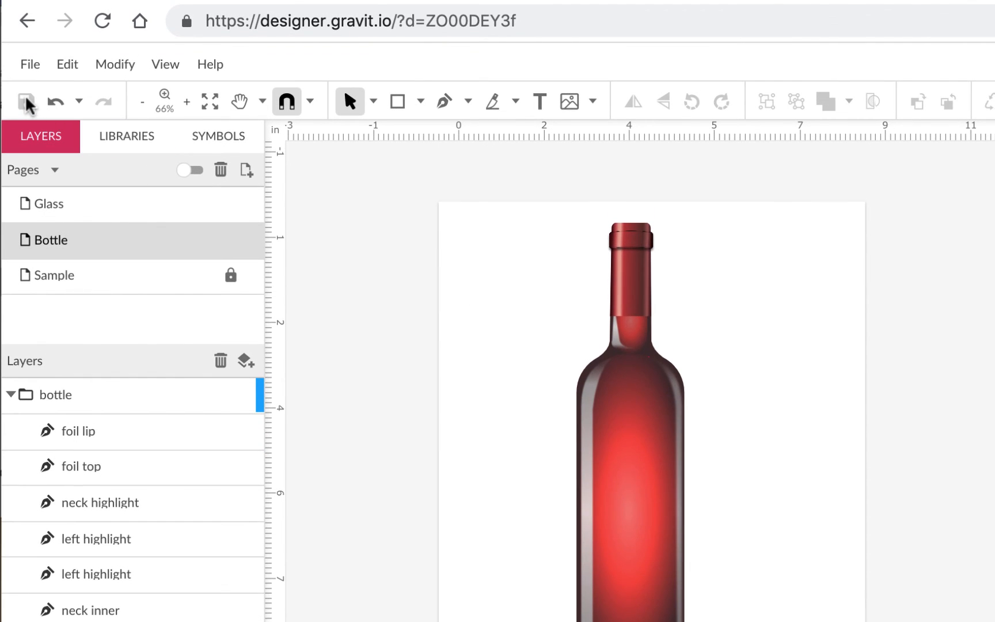